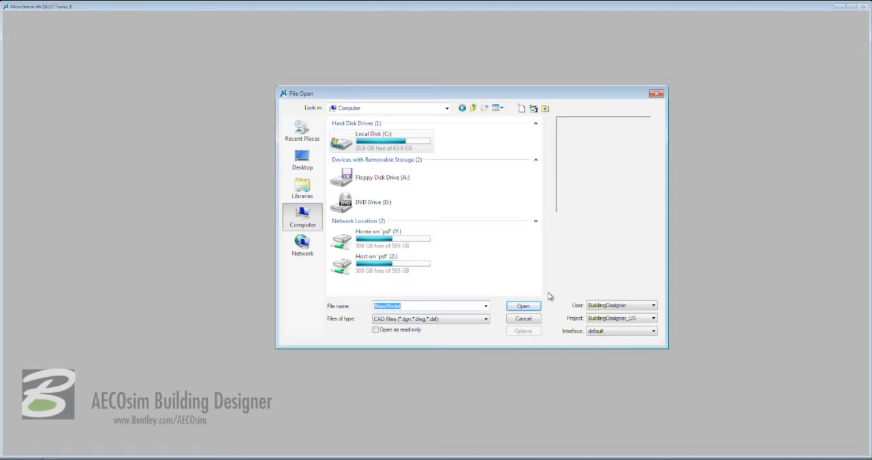
Set the project to BuildingSample_US and clear the file name.
left_click(652, 319)
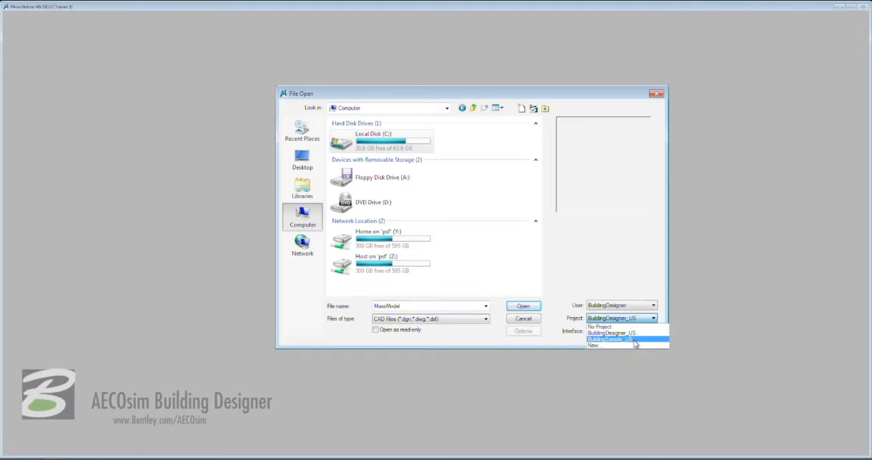
left_click(634, 339)
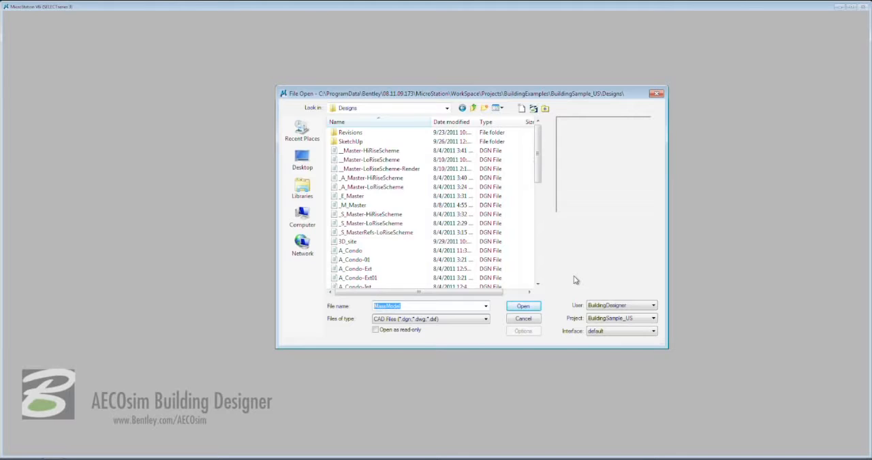
key("BackSpace")
Start a new design file and choose DesignSeed from the Dataset_US seed folder as its seed file.
left_click(521, 109)
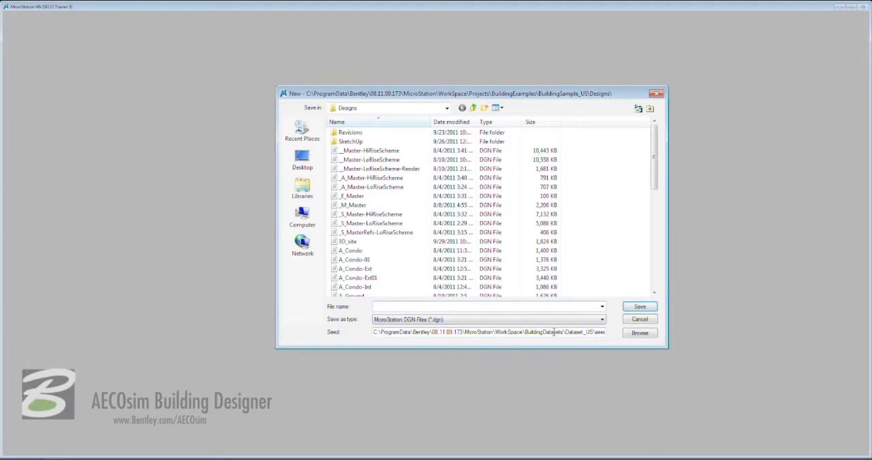
left_click_drag(553, 333, 611, 333)
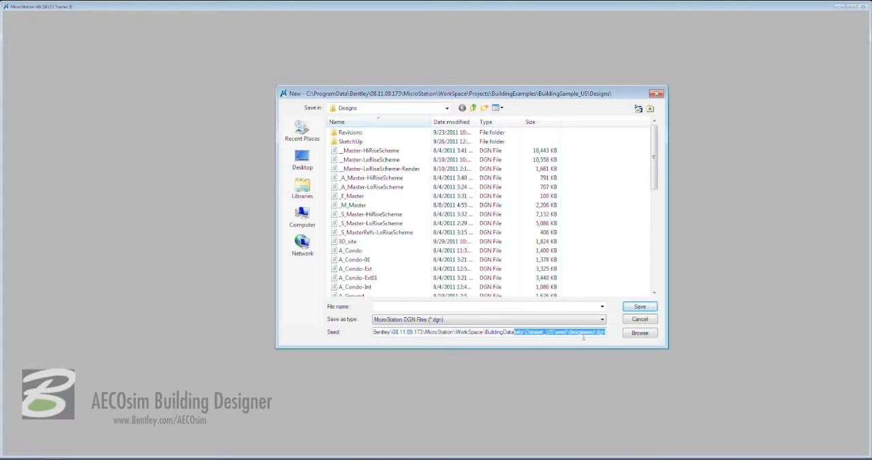
left_click(632, 334)
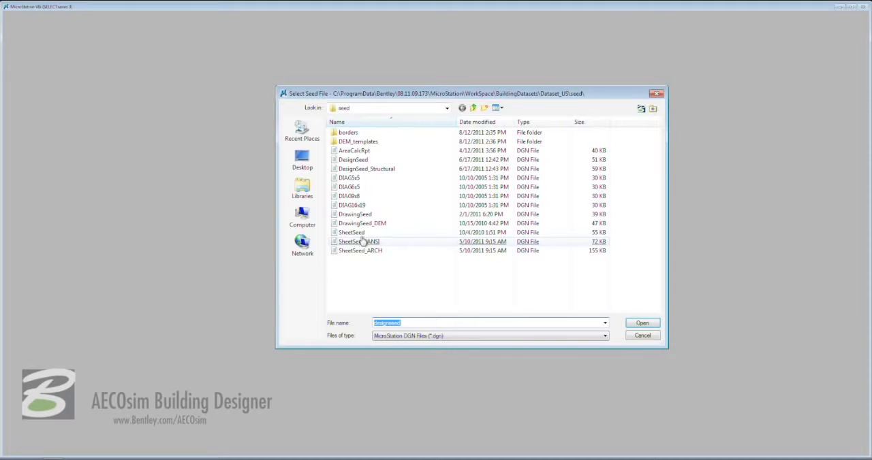
double_click(360, 163)
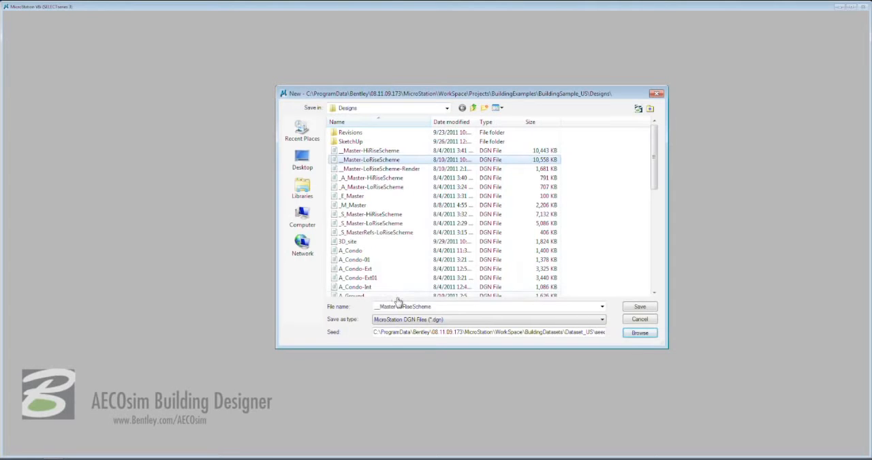
Name the new design file MassModel, save it in the project's Designs folder and open it.
double_click(403, 307)
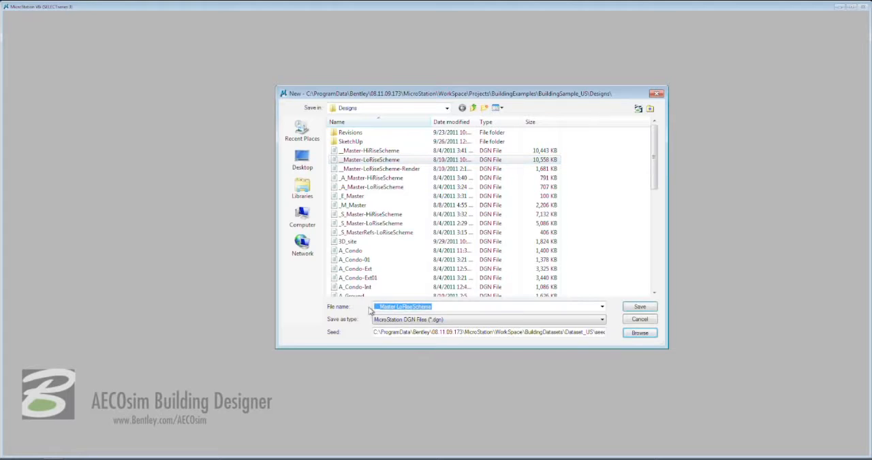
type("MassModel")
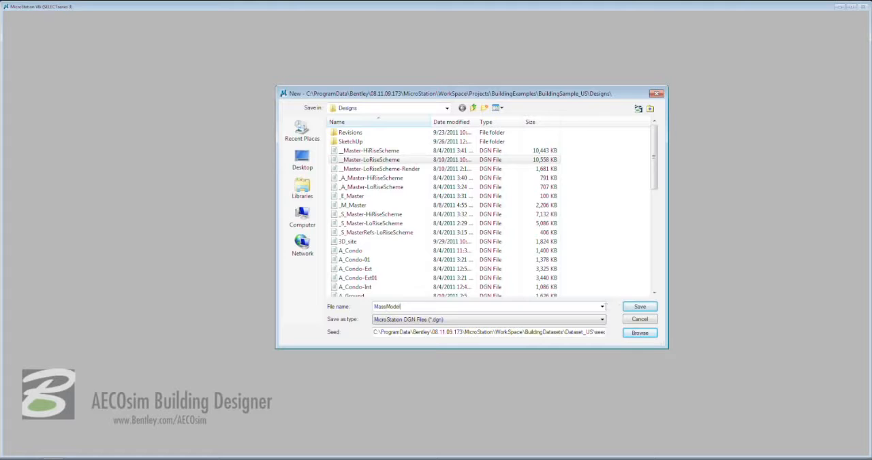
left_click(639, 307)
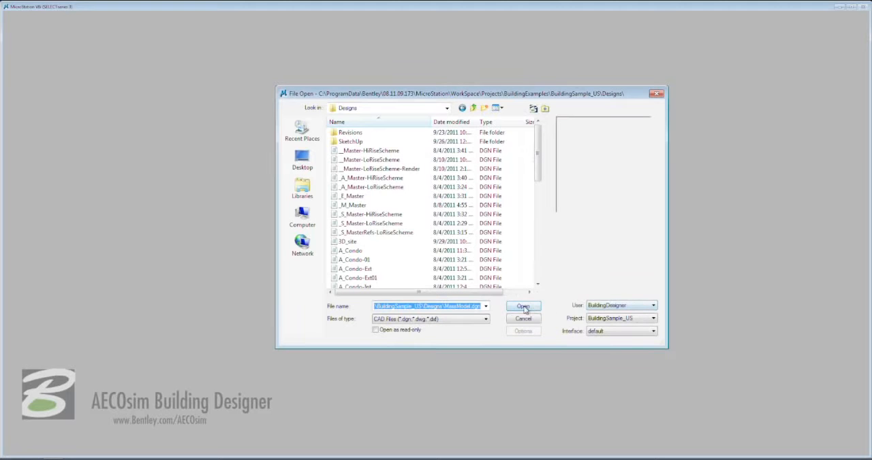
left_click(522, 307)
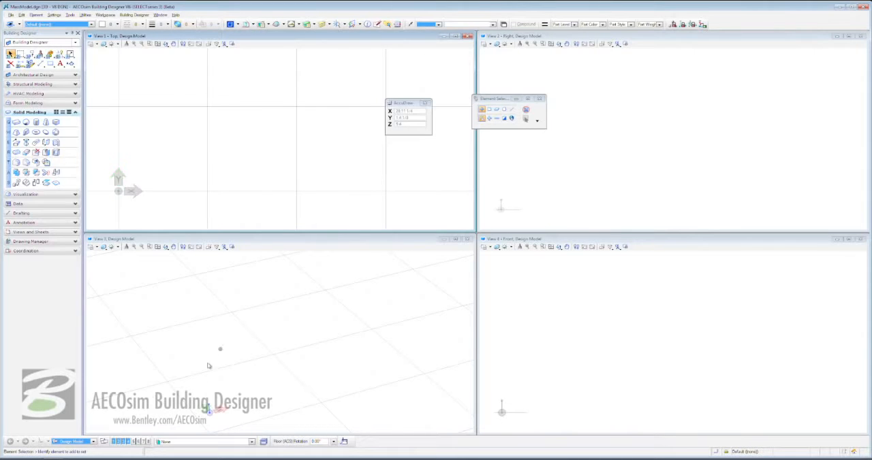
Open views 5 to 8 and tile all eight view windows.
left_click(136, 442)
left_click(141, 442)
left_click(143, 442)
left_click(148, 442)
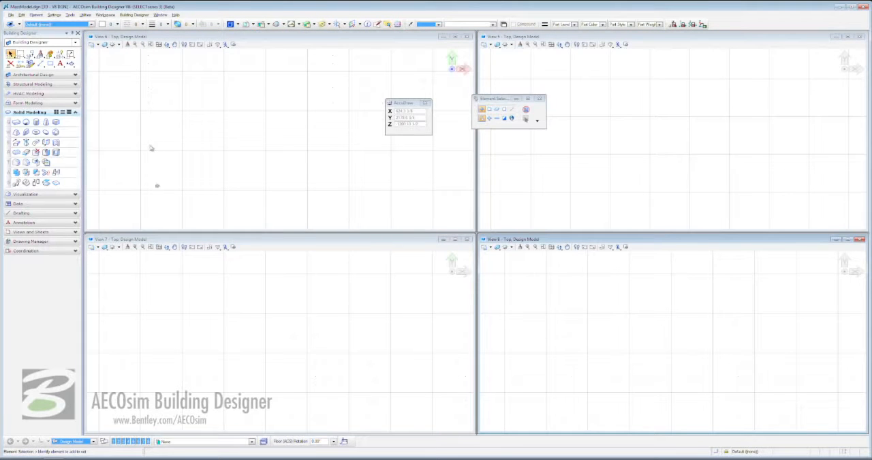
left_click(161, 15)
left_click(198, 44)
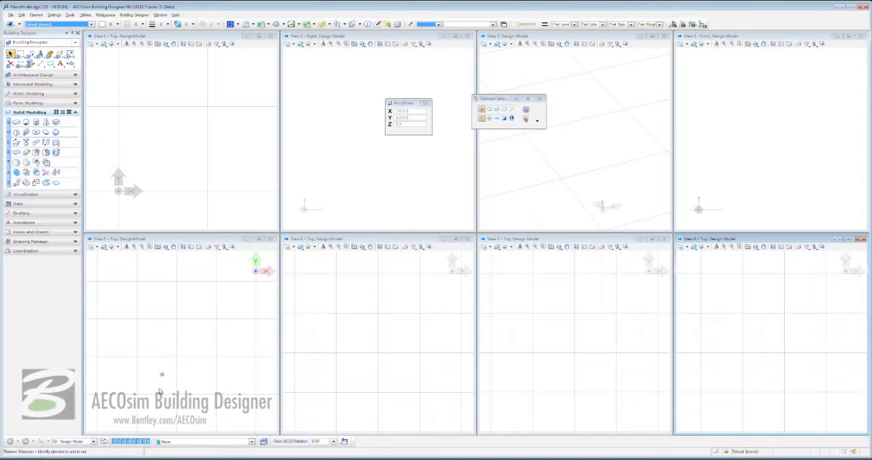
Close views 2 to 8 so that only View 1 stays open.
left_click(148, 442)
left_click(143, 442)
left_click(139, 442)
left_click(134, 442)
left_click(129, 442)
left_click(124, 442)
left_click(119, 442)
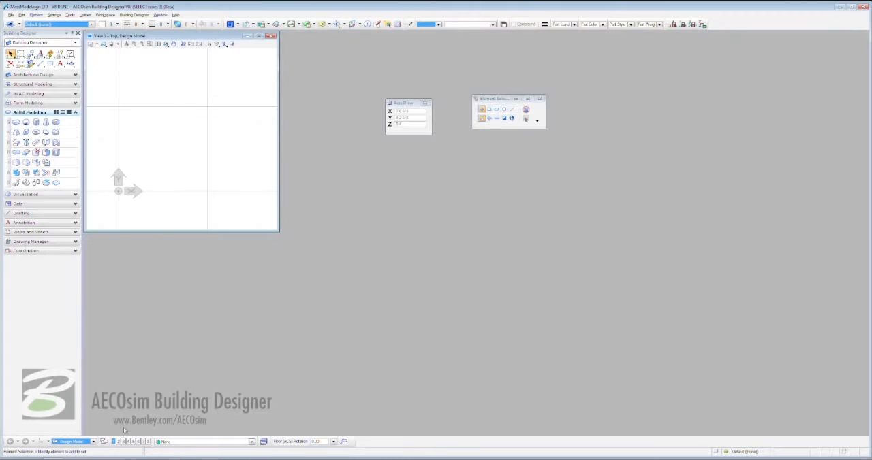
Maximize View 1 and rotate it to the standard isometric orientation.
left_click(259, 36)
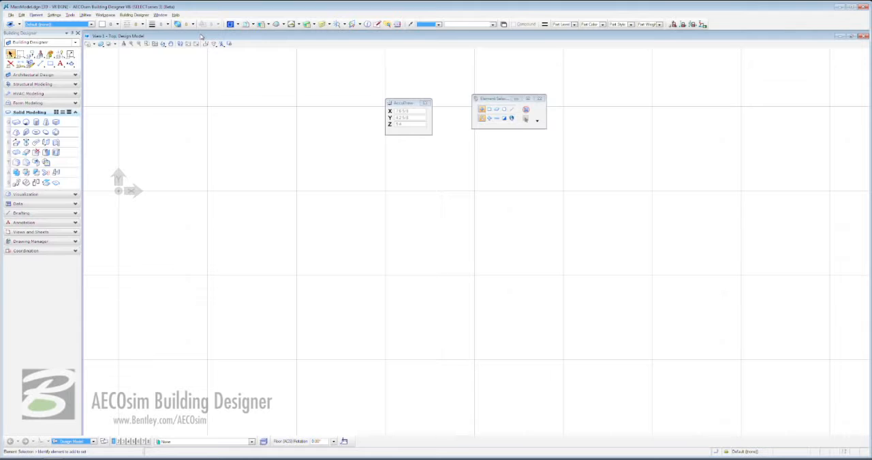
left_click(164, 45)
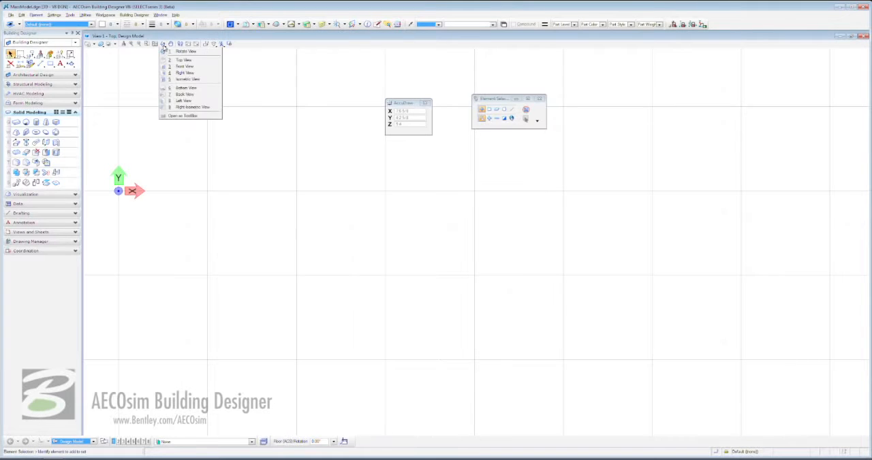
left_click(187, 80)
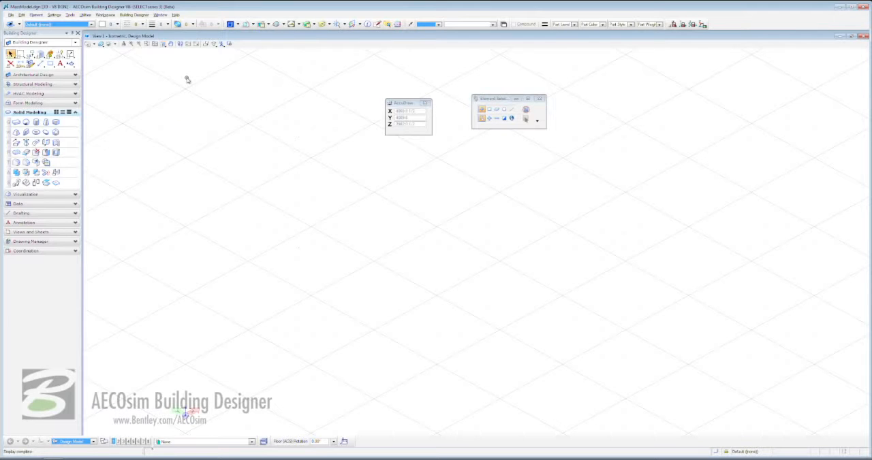
Turn View 1's ACS Triad and Grid display off and back on in its view attributes.
left_click(87, 44)
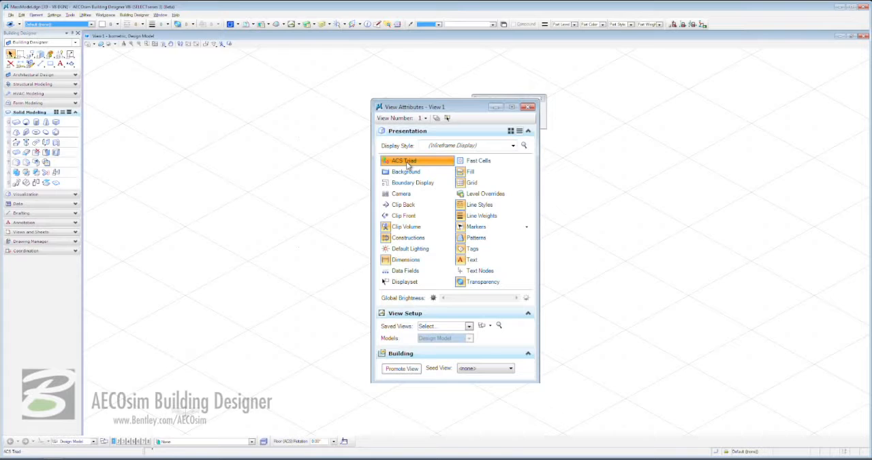
left_click(408, 165)
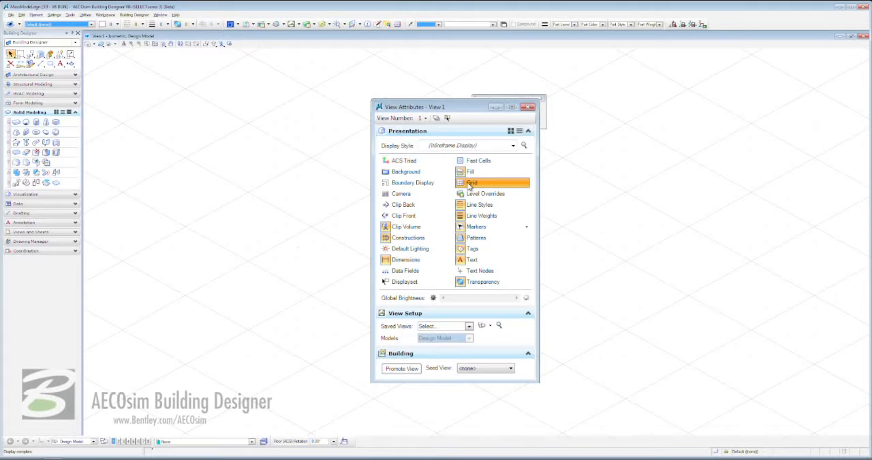
left_click(469, 184)
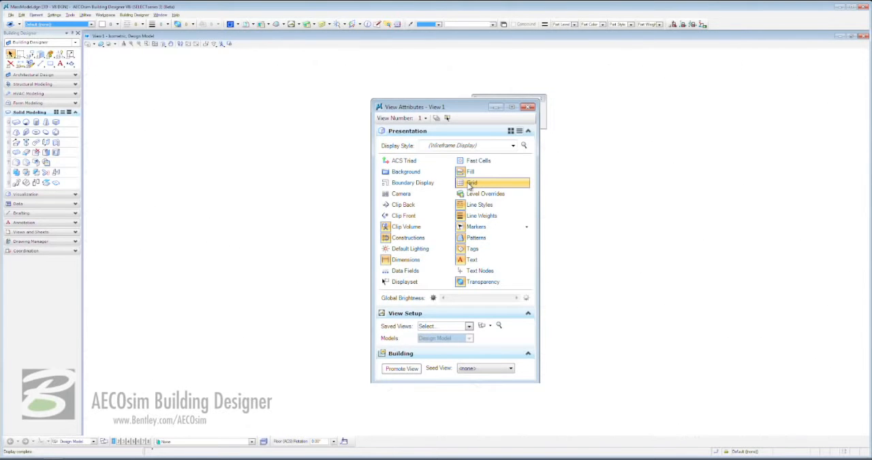
left_click(470, 185)
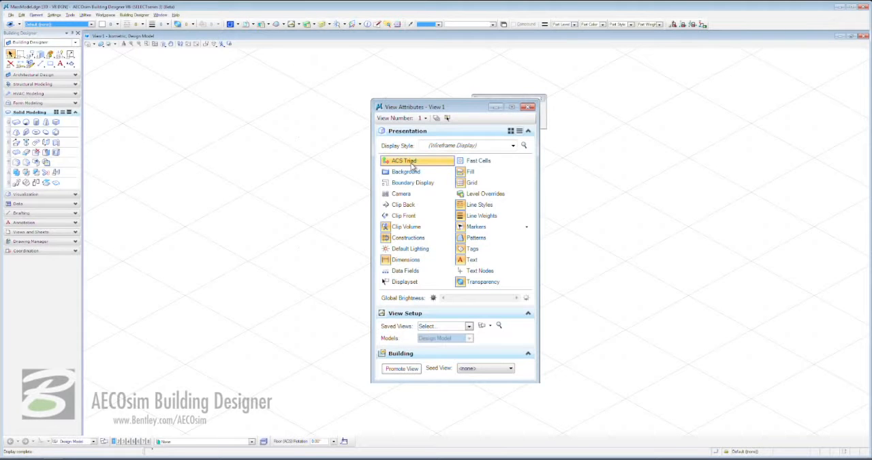
left_click(411, 165)
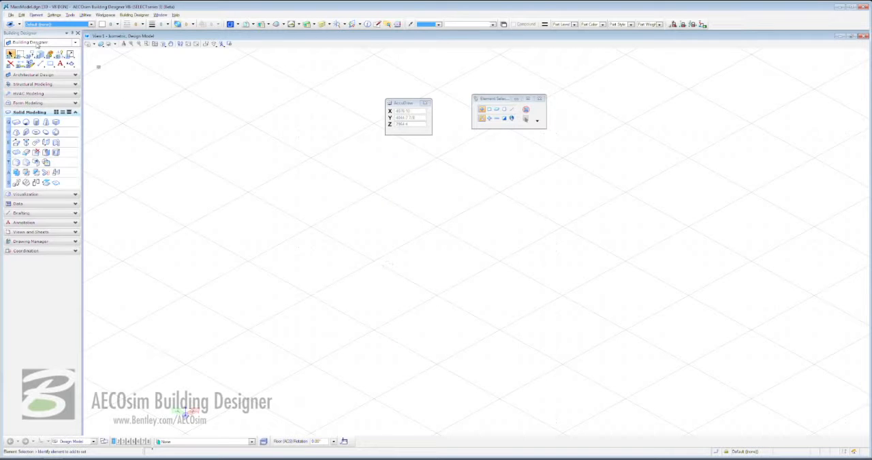
Look through the Building Designer commands, the active level list and the family and part lists.
left_click(134, 15)
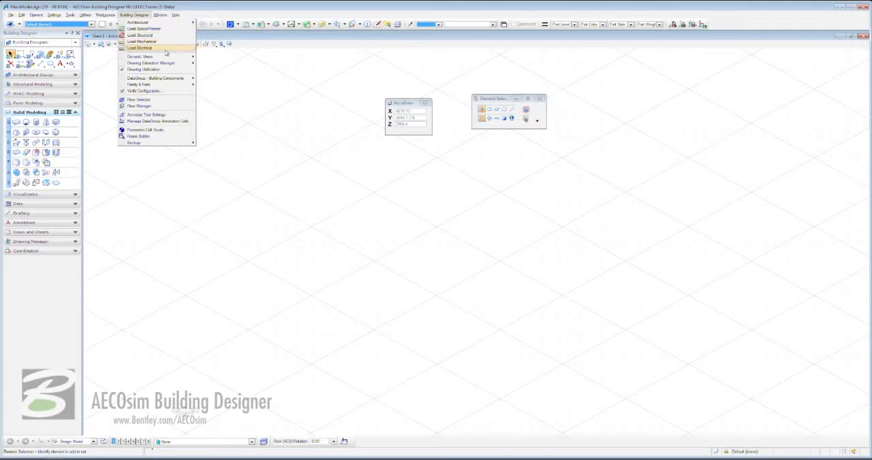
left_click(235, 65)
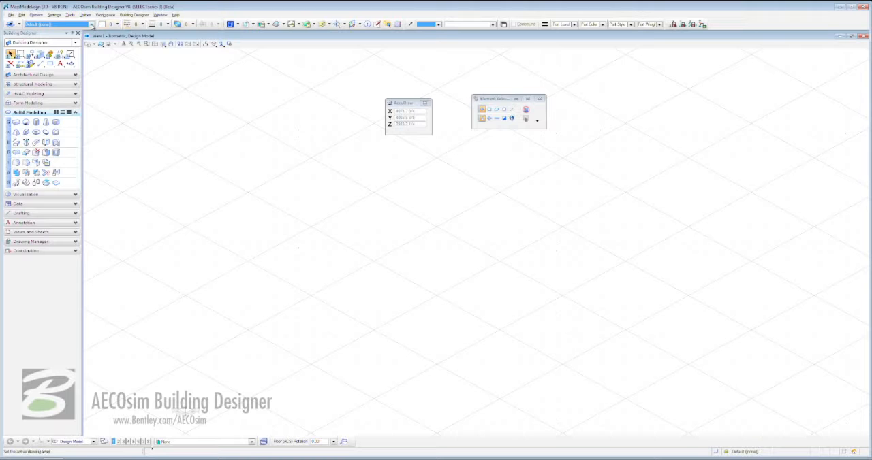
left_click(91, 24)
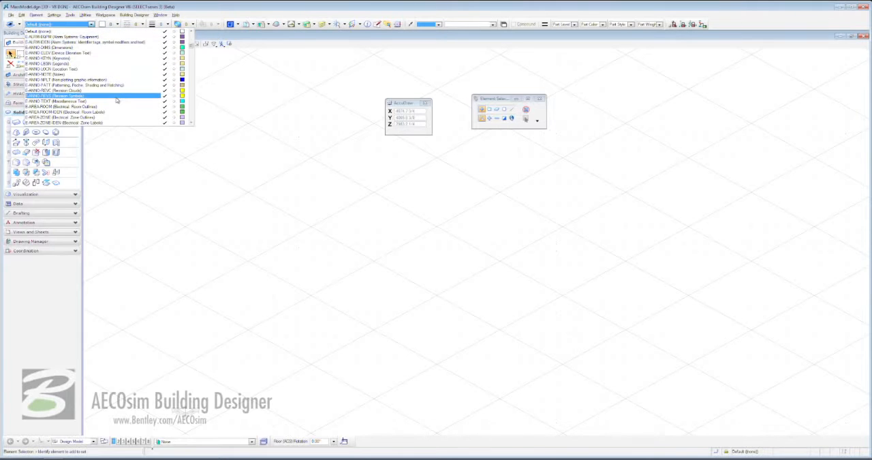
left_click(229, 75)
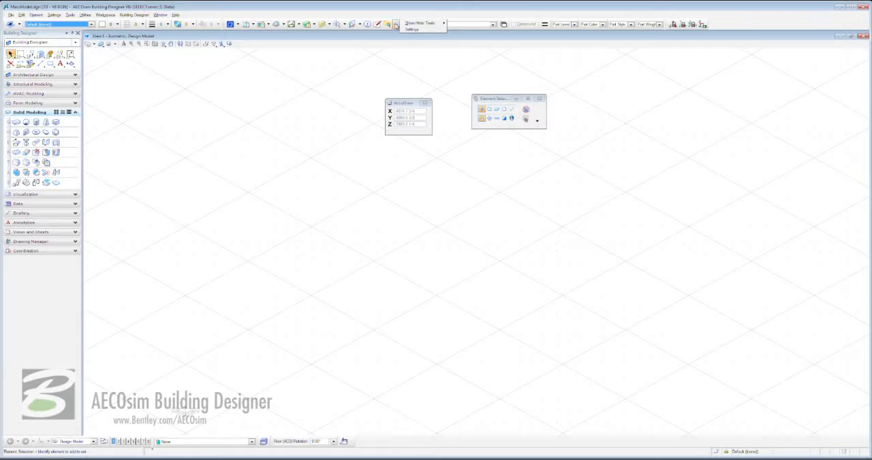
right_click(399, 23)
mouse_move(408, 26)
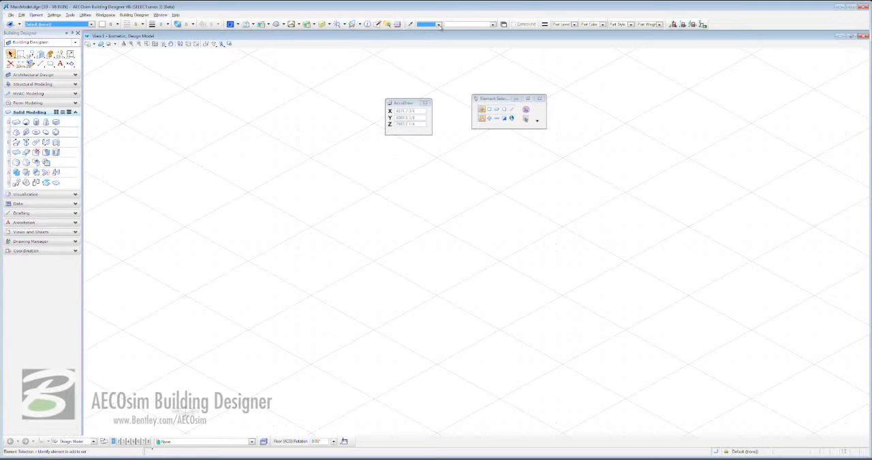
left_click(439, 24)
left_click(493, 25)
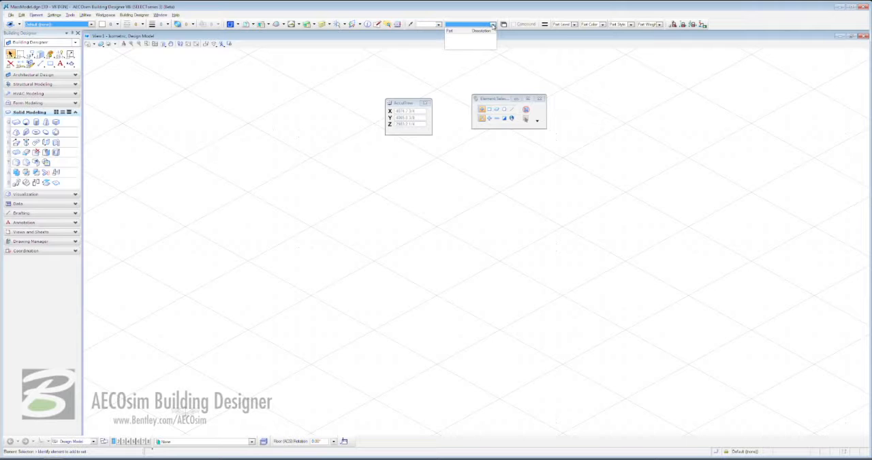
left_click(517, 19)
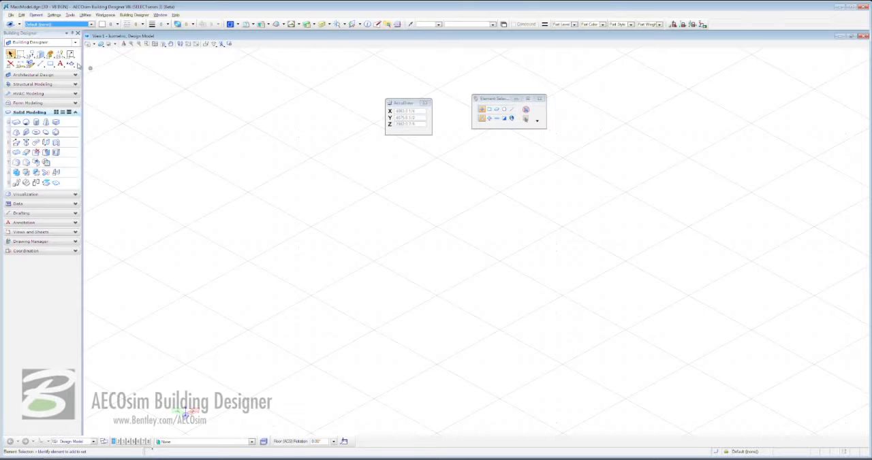
Look through the Form, HVAC, Structural and Architectural tool sets, and return to the Solid Modeling tools.
left_click(50, 103)
left_click(41, 93)
left_click(49, 84)
left_click(39, 74)
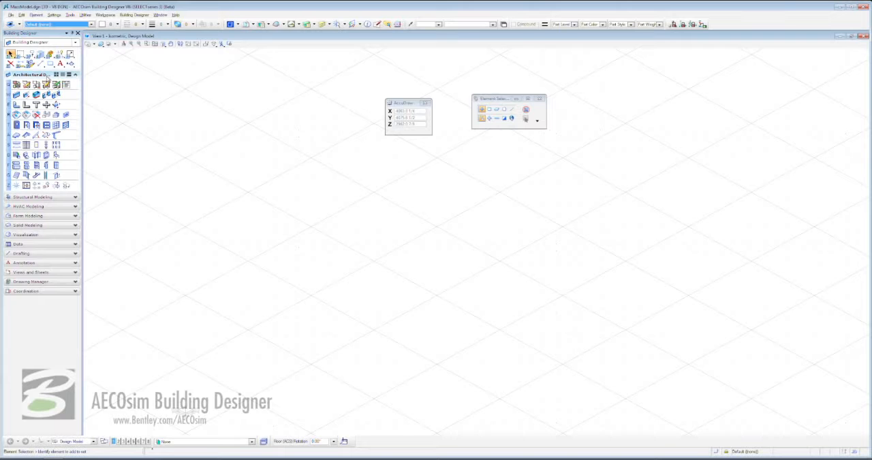
left_click(44, 226)
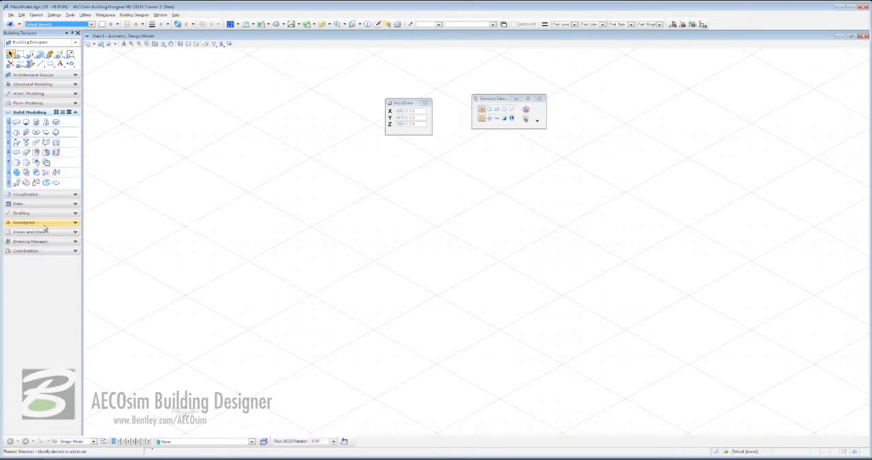
Create an orthogonal slab solid starting at the ACS triad, 90 ft long along X, 110 ft wide and 65 ft high.
left_click(16, 123)
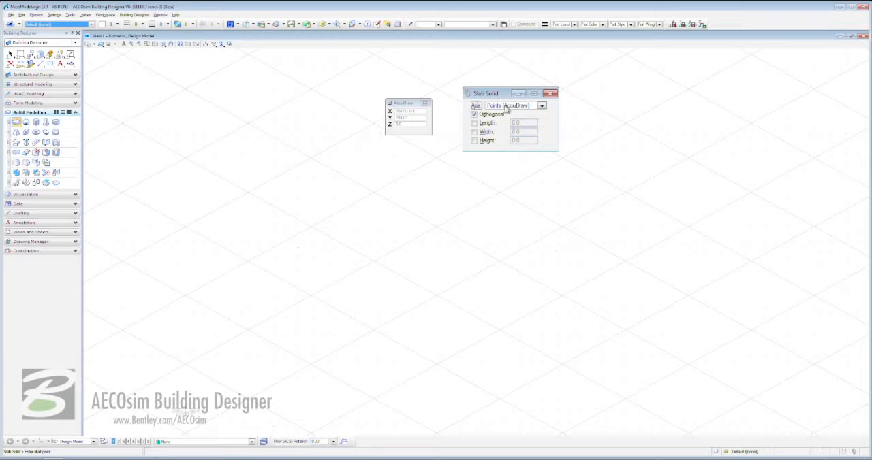
left_click(542, 107)
left_click(544, 107)
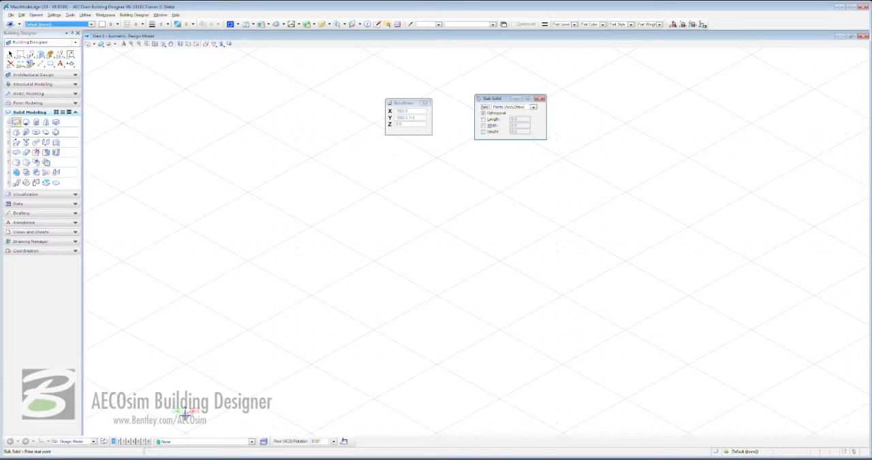
left_click(185, 414)
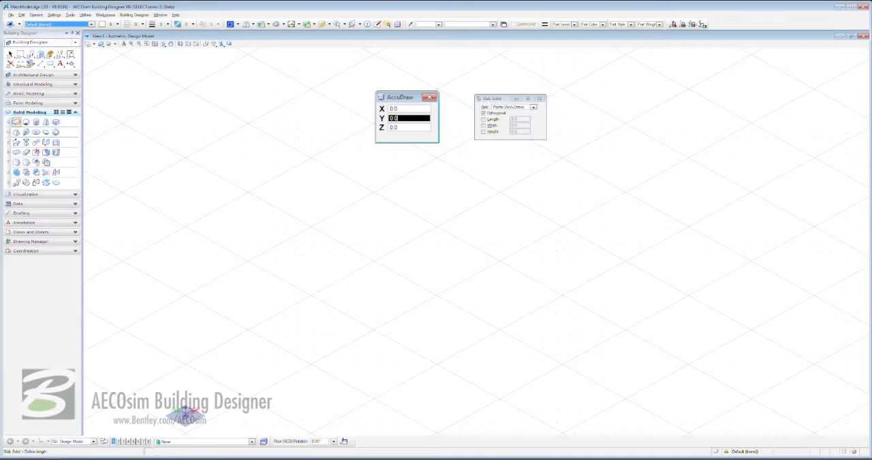
key("space")
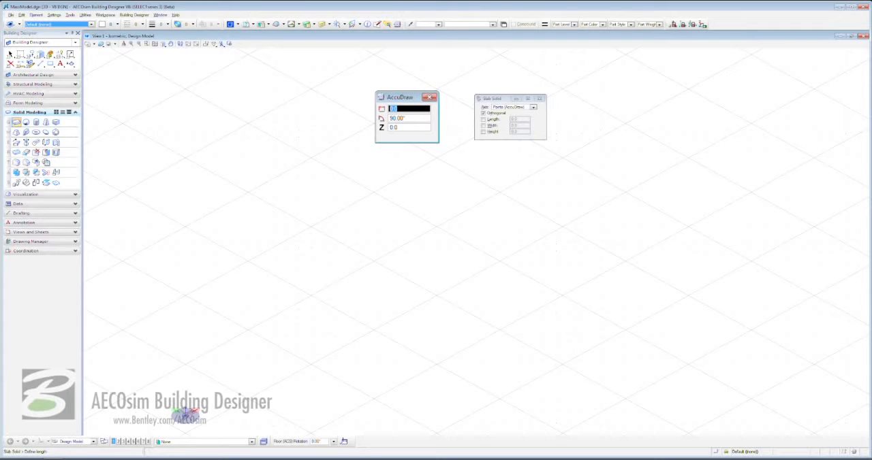
key("space")
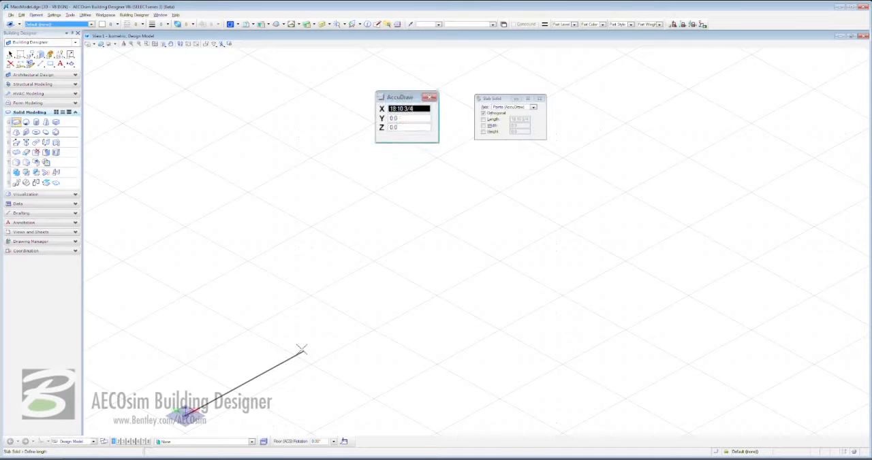
type("90")
left_click(302, 350)
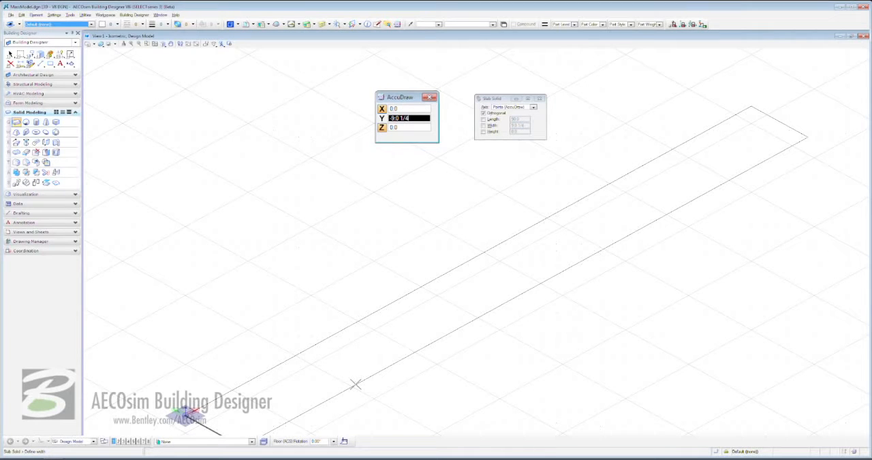
left_click(355, 384)
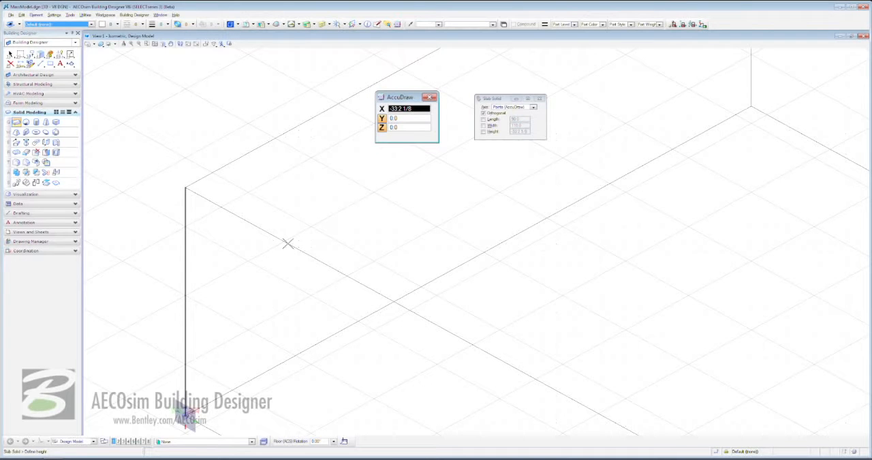
type("65")
left_click(287, 243)
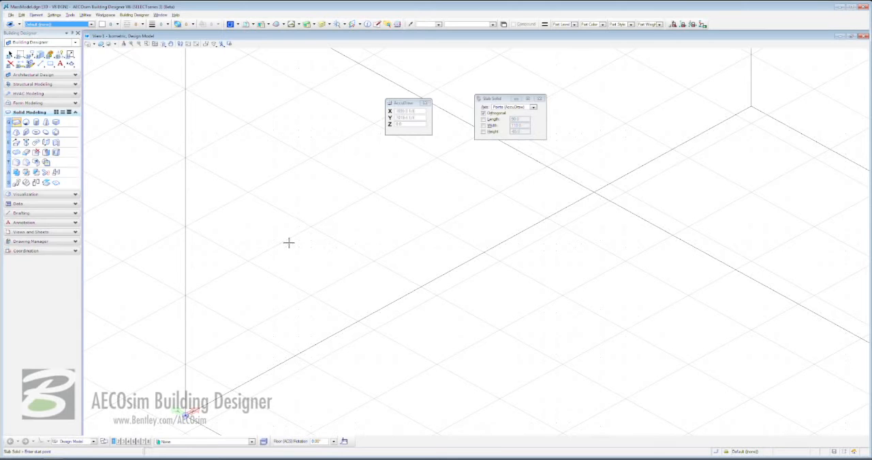
left_click(154, 45)
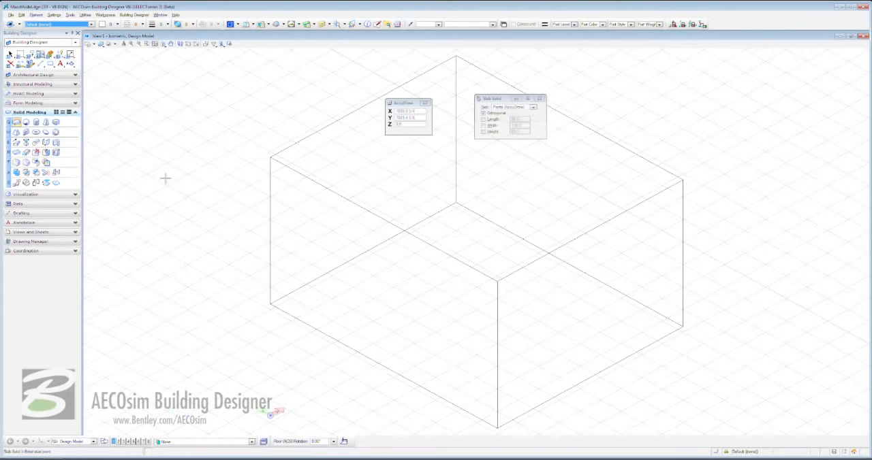
key("Escape")
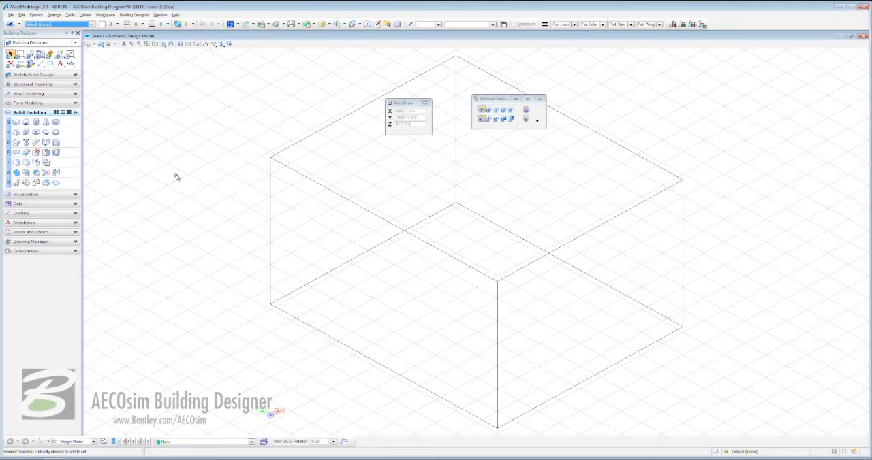
Try the Hidden Line, Illustration With Shadows, Illustration and Monochrome display styles on View 1.
left_click(101, 44)
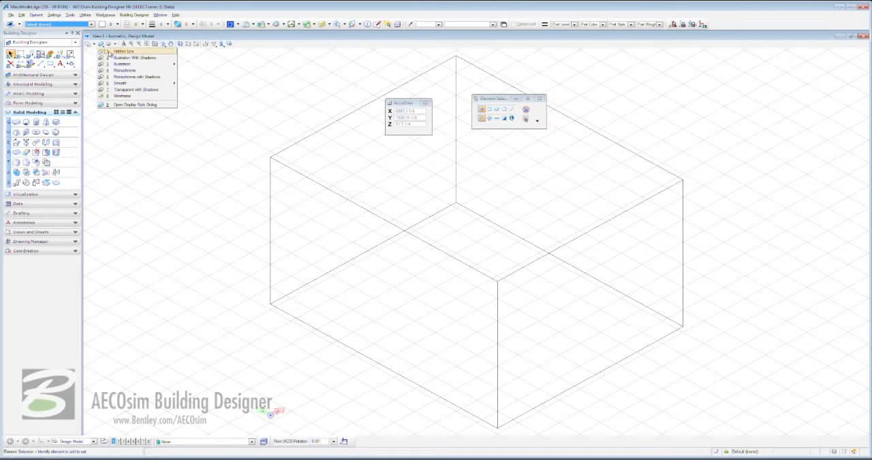
left_click(109, 52)
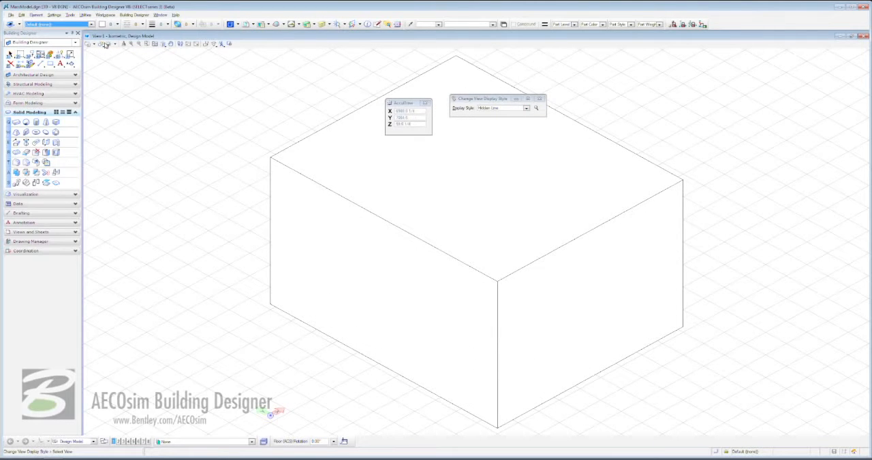
left_click(101, 44)
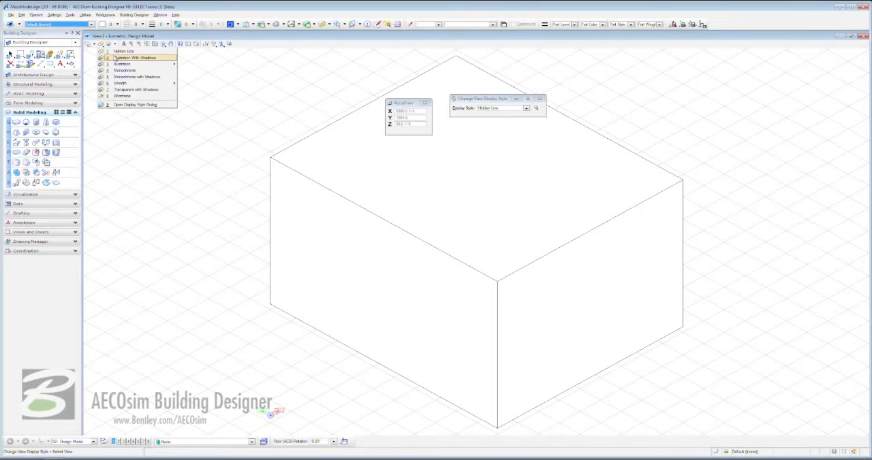
left_click(108, 56)
left_click(101, 45)
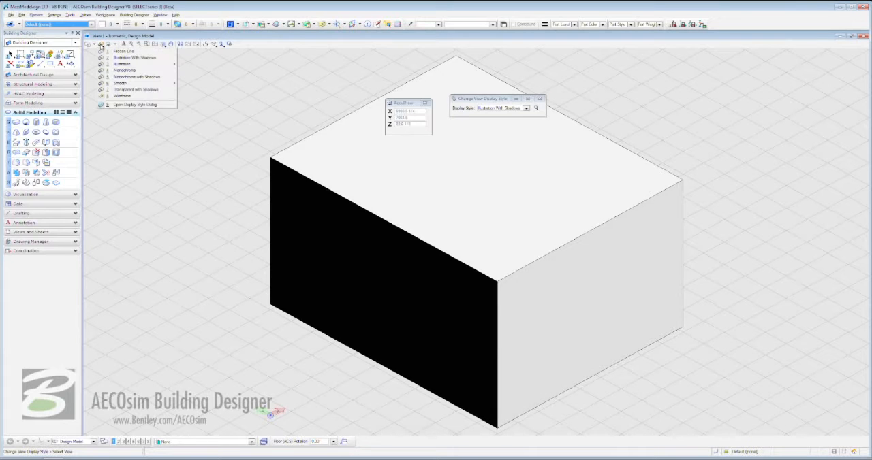
mouse_move(115, 65)
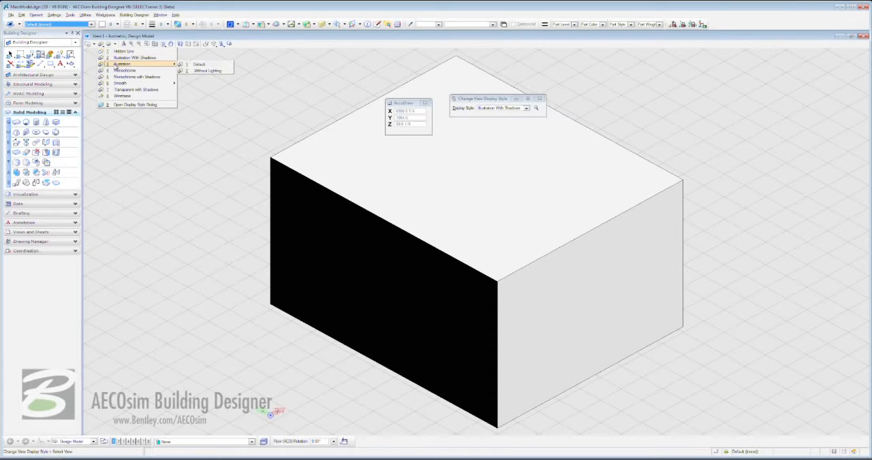
left_click(204, 70)
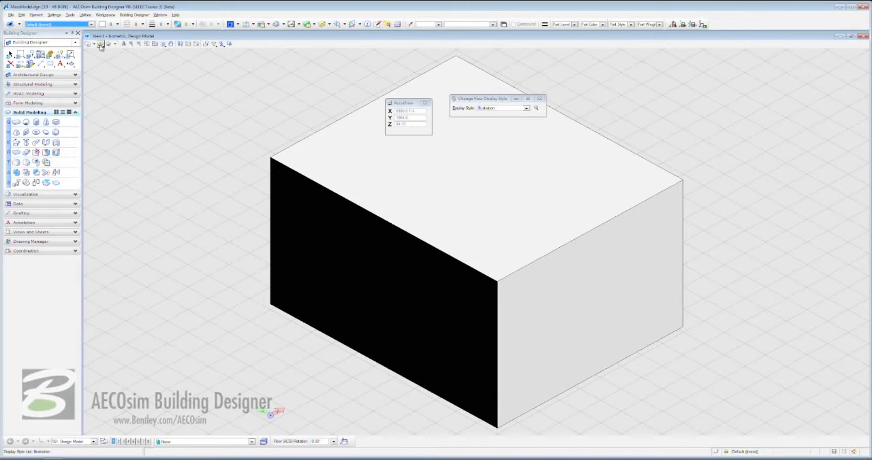
left_click(101, 44)
left_click(124, 71)
Set View 1's display style to Transparent with Shadows and try its brightness settings.
left_click(101, 45)
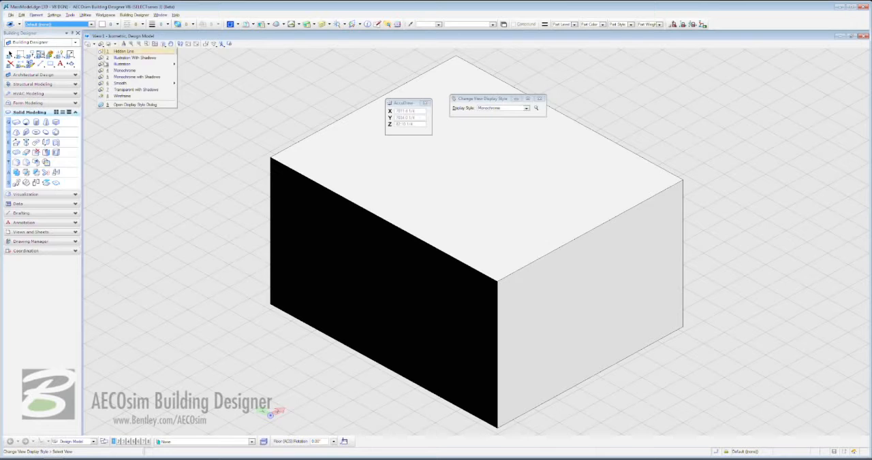
left_click(116, 90)
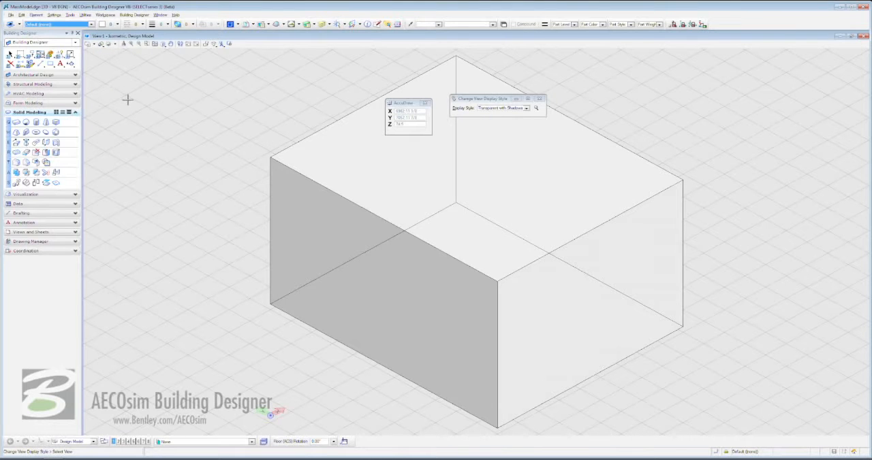
left_click(112, 45)
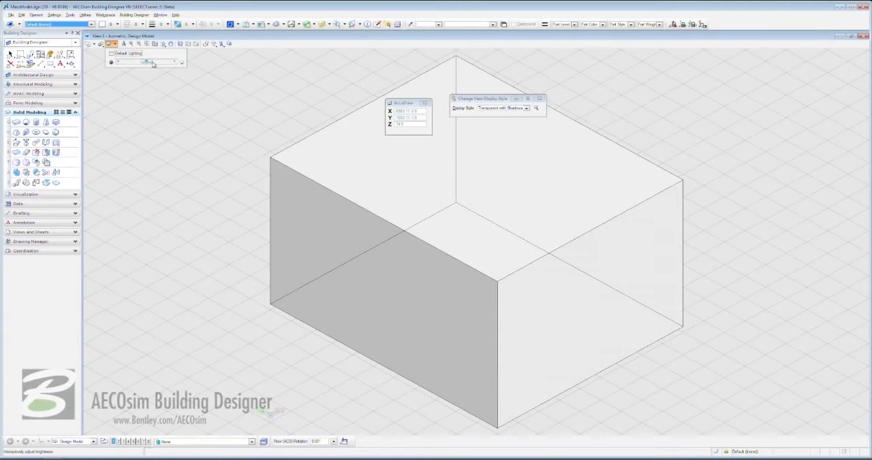
mouse_move(148, 62)
left_mouse_down()
mouse_move(130, 64)
mouse_move(163, 62)
mouse_move(146, 63)
left_mouse_up()
left_click(128, 55)
left_click(130, 99)
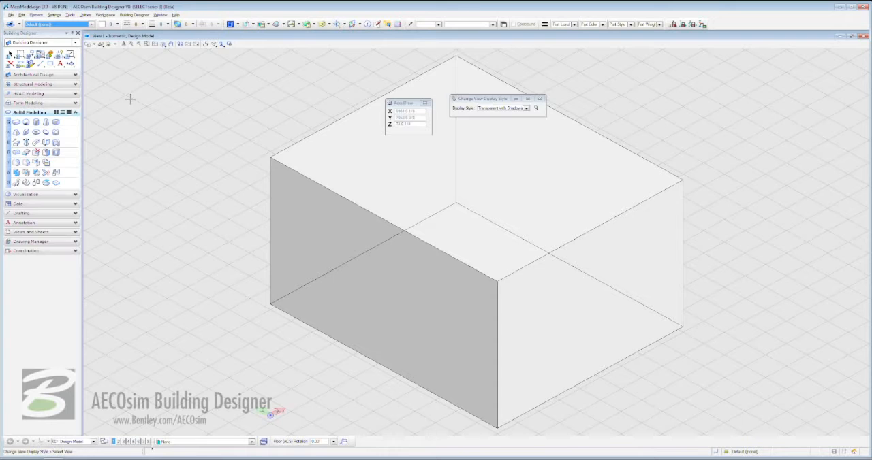
right_click(130, 98)
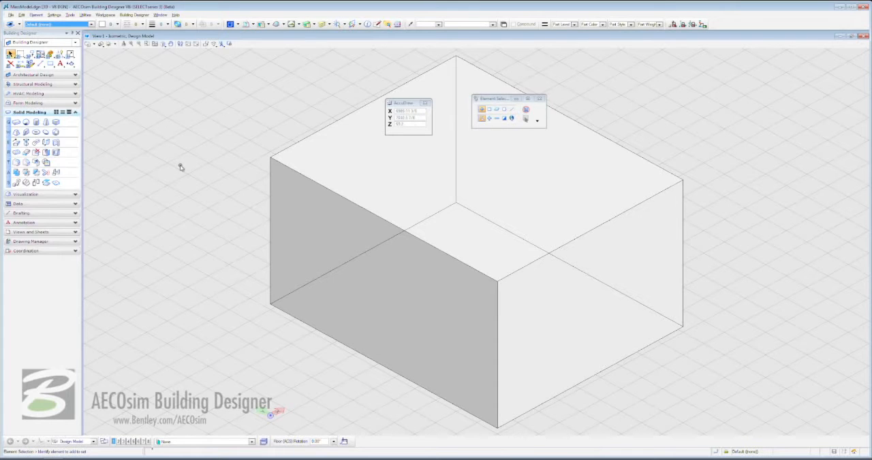
Start a second slab solid offset from the first slab's nearest bottom corner, 30 ft along the dark face in Y and 15 ft outward in X.
left_click(172, 45)
left_click_drag(424, 383, 453, 282)
right_click(344, 288)
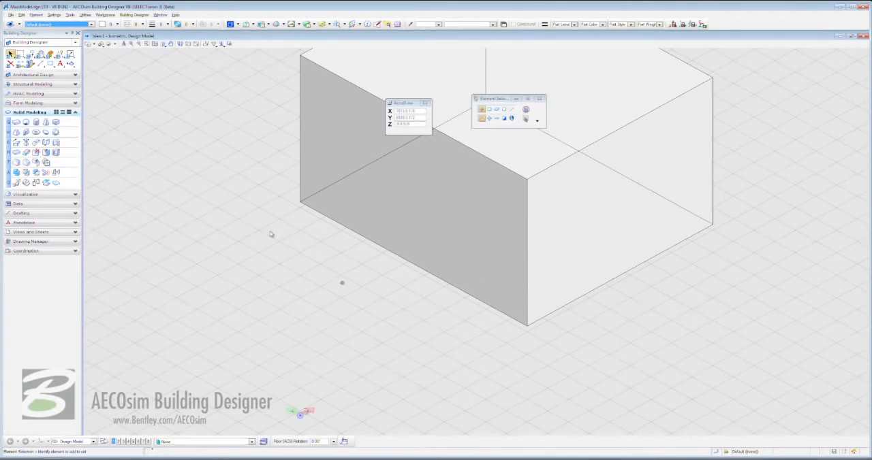
left_click(17, 123)
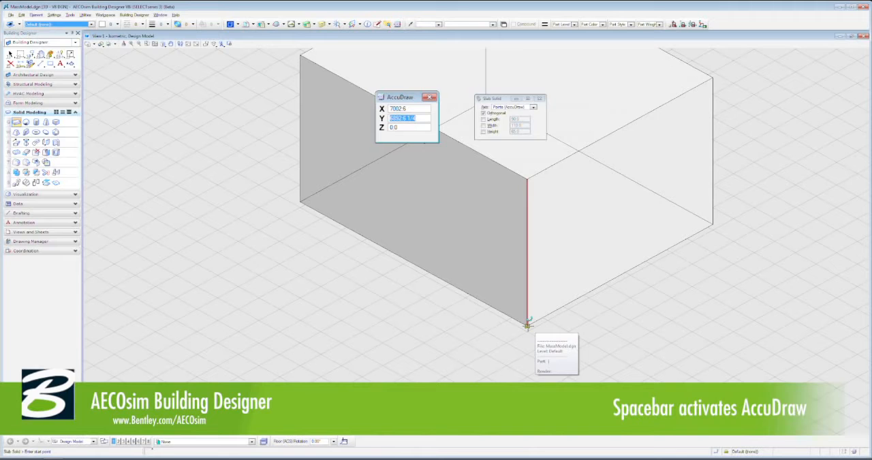
left_click(526, 325)
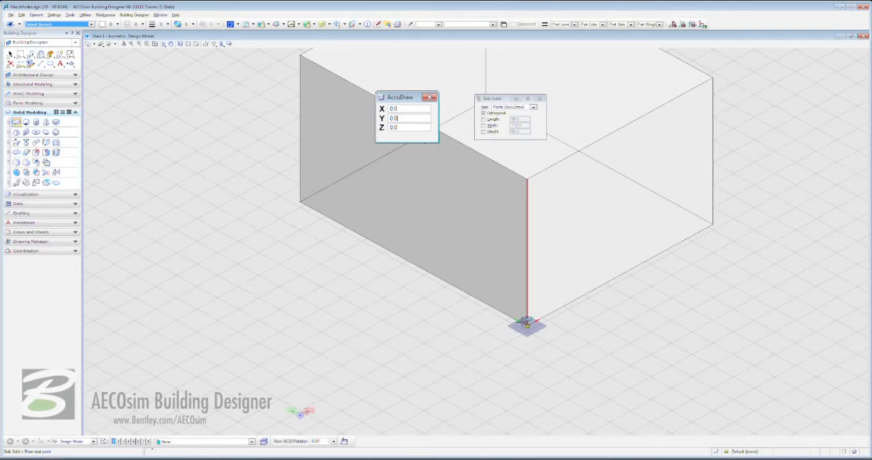
type("30")
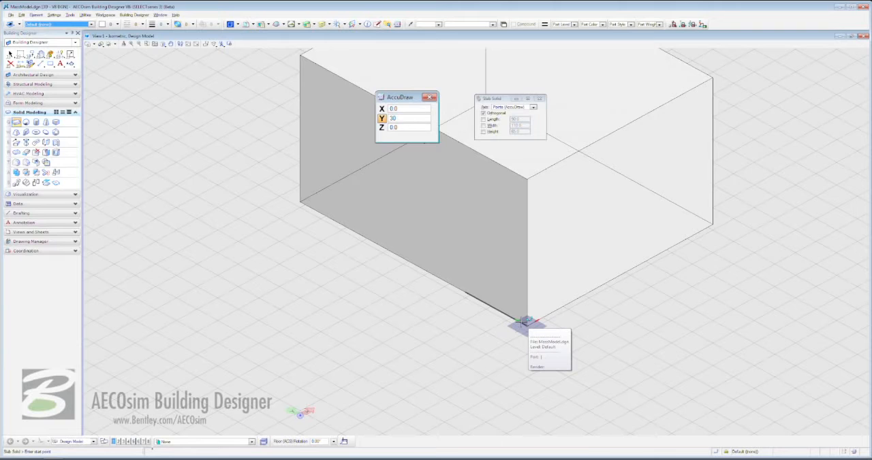
key("Tab")
type("15")
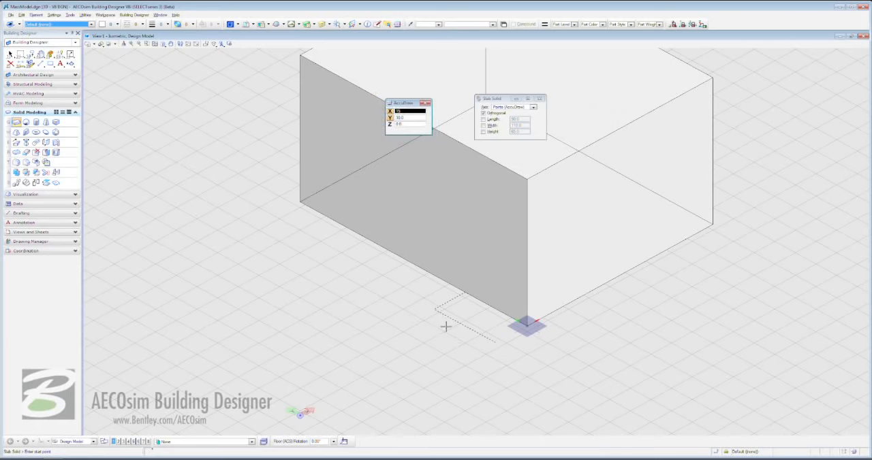
left_click(444, 324)
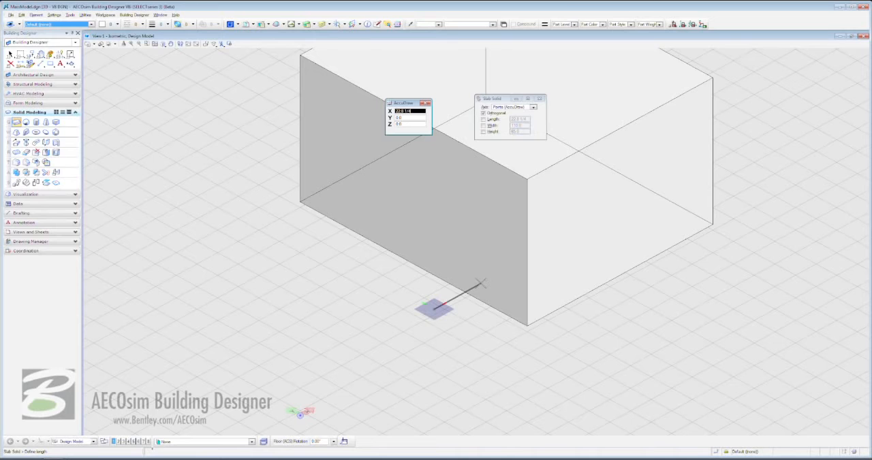
Size the second slab solid 30 ft long into the first slab, 60 ft wide and 85 ft high.
type("30")
left_click(483, 280)
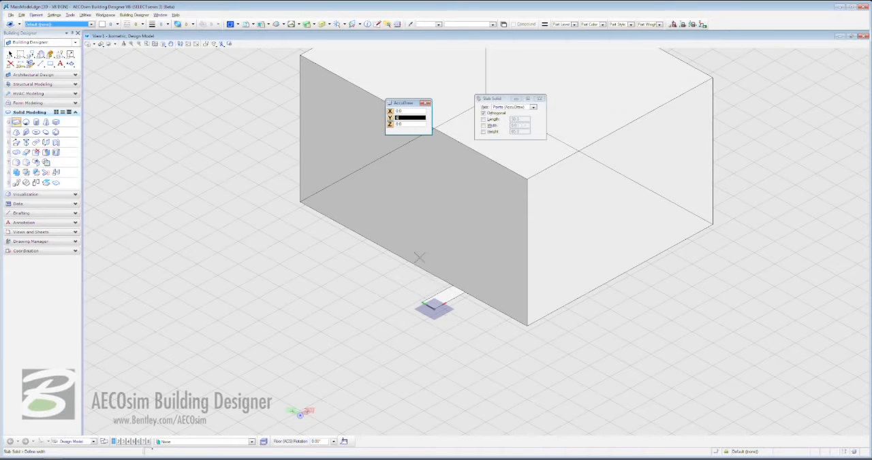
type("60")
left_click(419, 257)
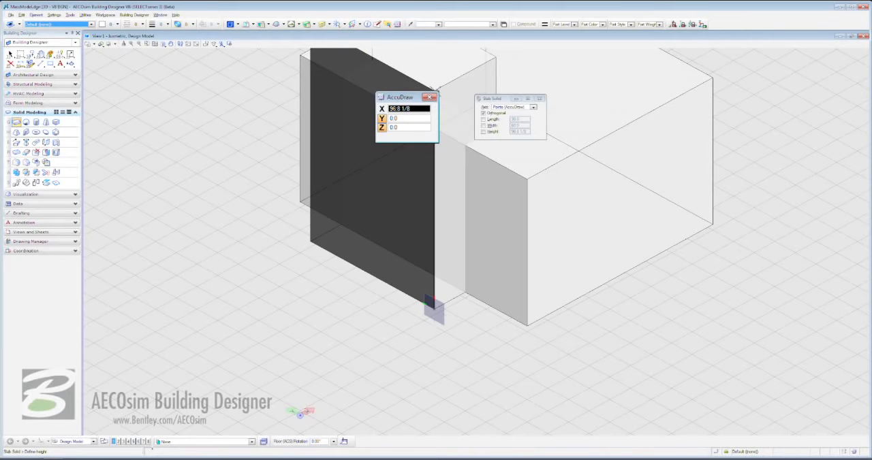
type("85")
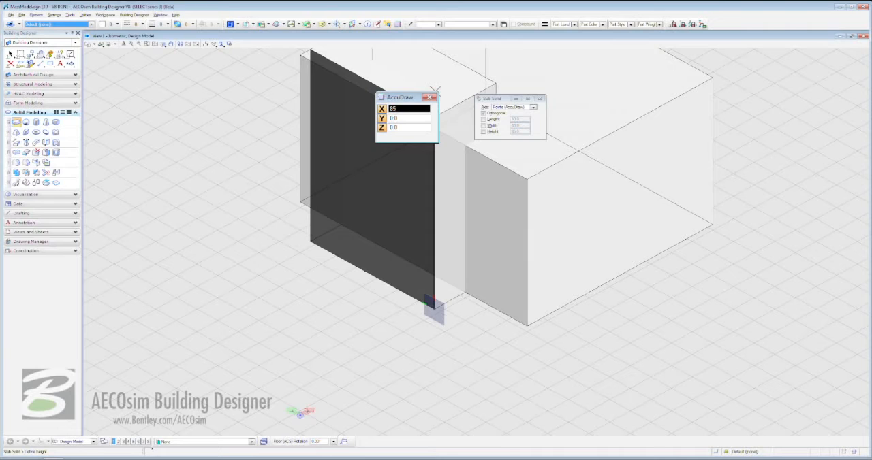
left_click(435, 89)
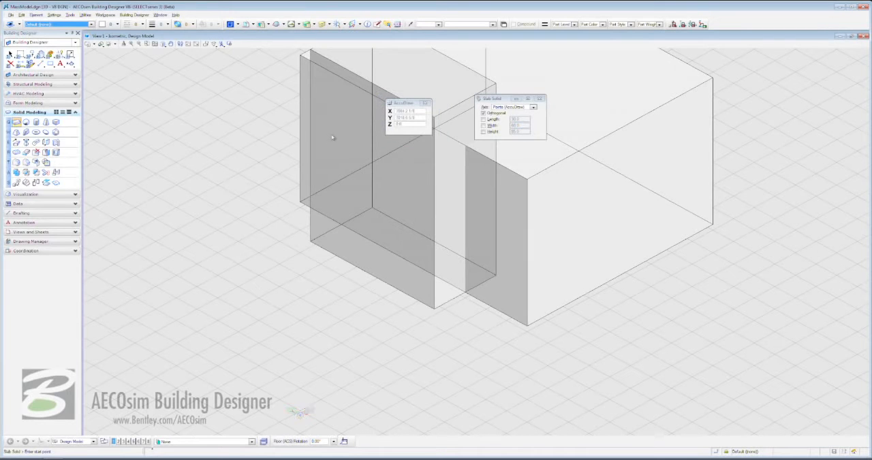
left_click(155, 43)
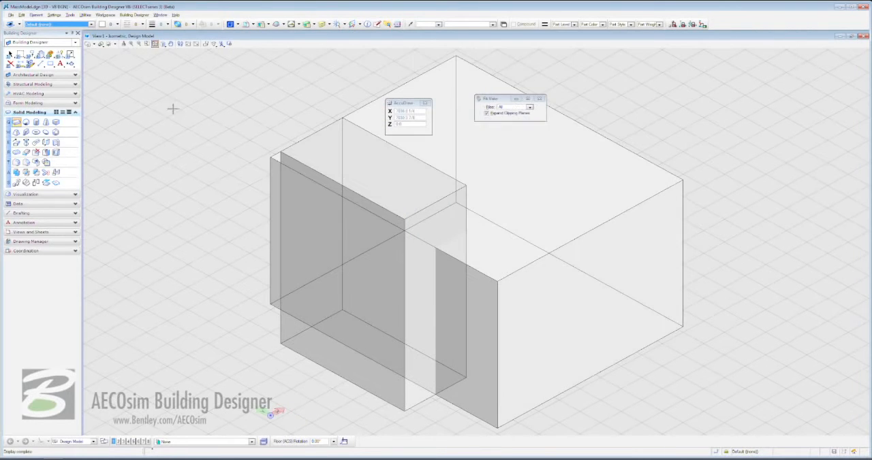
right_click(227, 299)
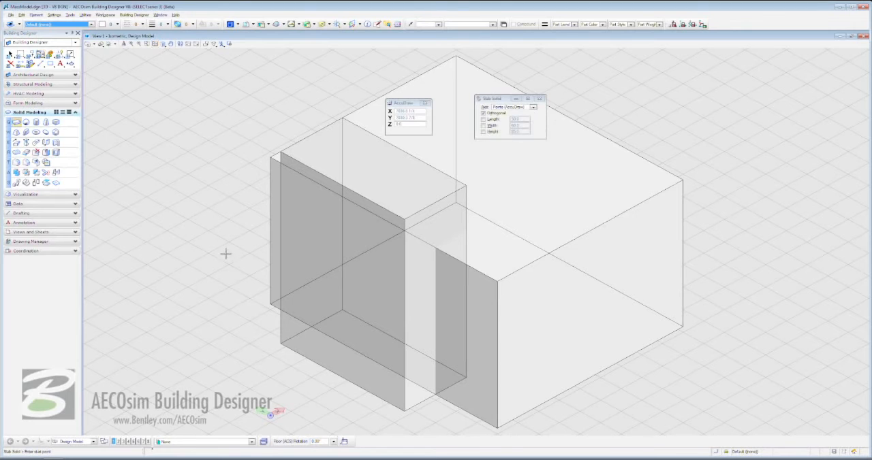
key("Escape")
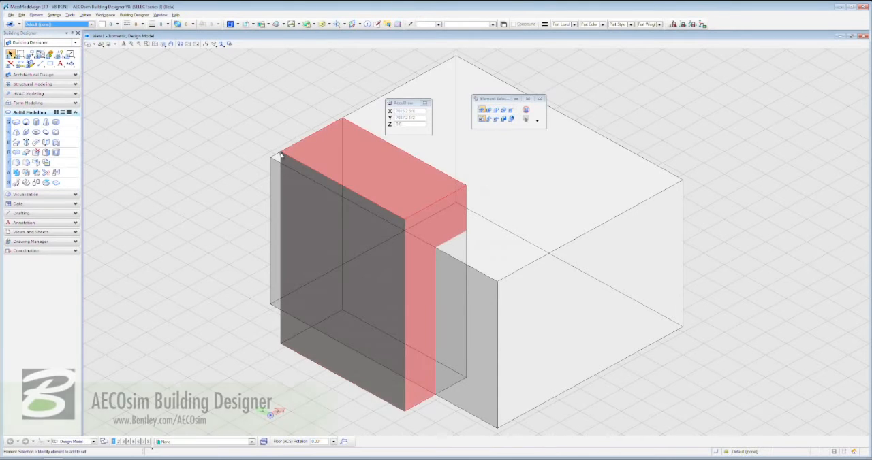
Move the second slab solid farther outward from the first slab, straight along the X axis from its nearest bottom corner.
right_click(280, 155)
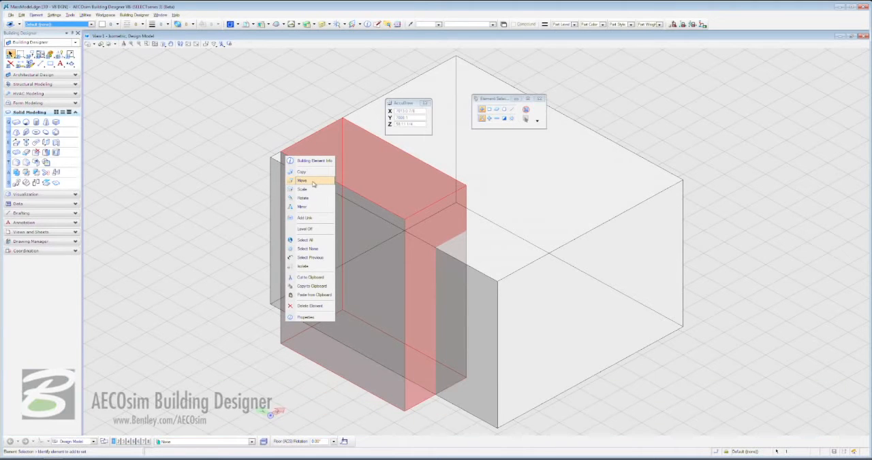
left_click(313, 184)
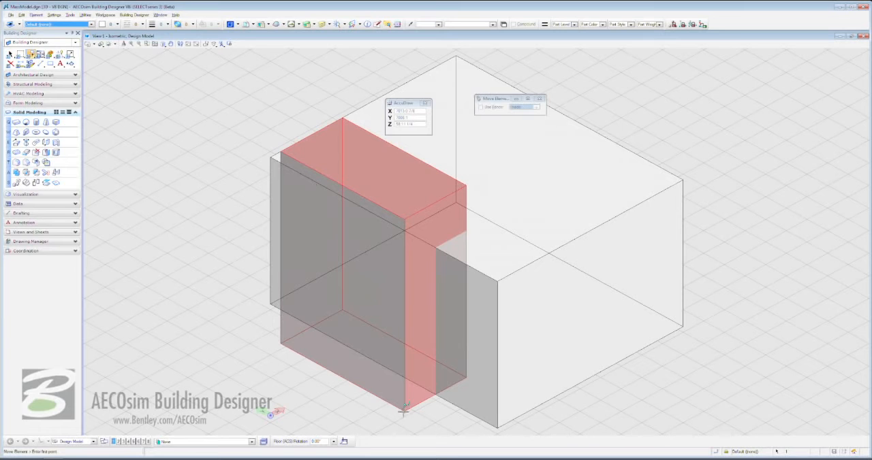
left_click(405, 410)
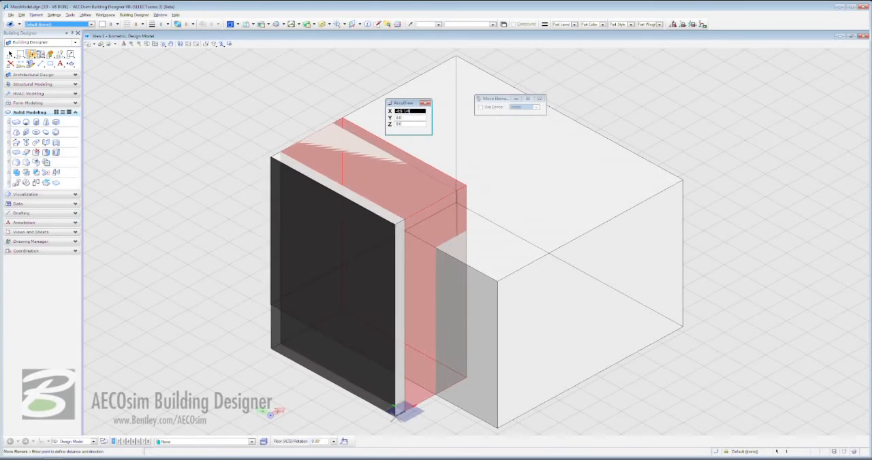
left_click(393, 419)
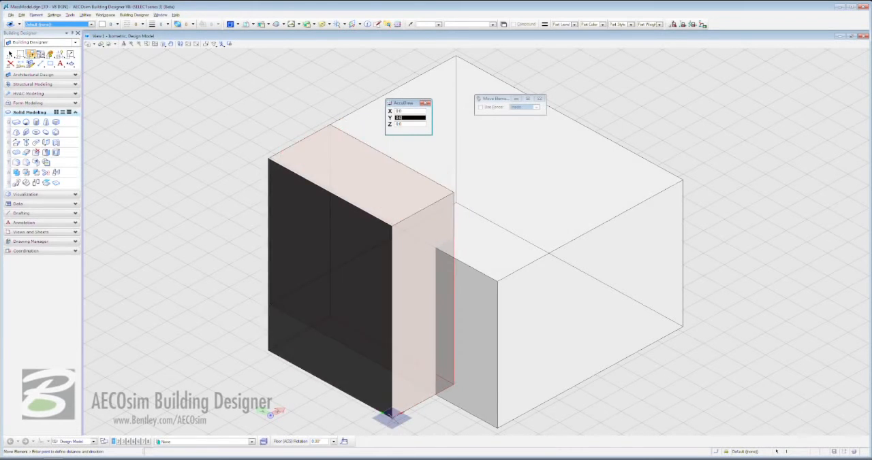
right_click(393, 421)
left_click(446, 423)
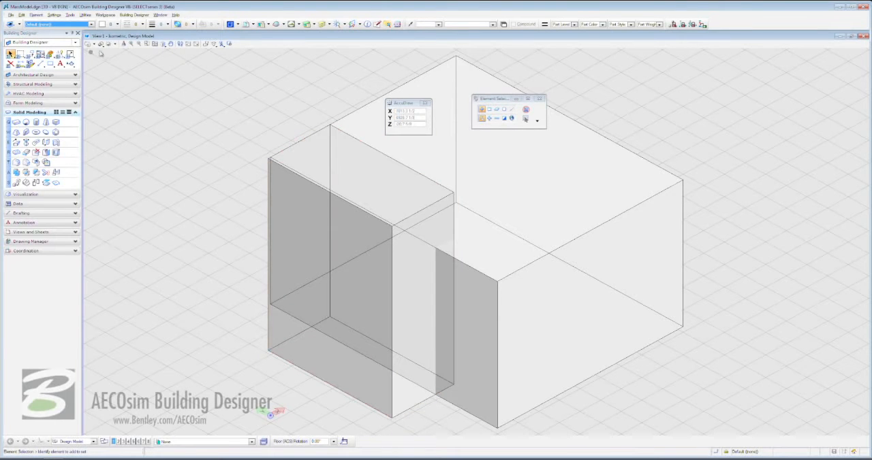
Set View 1's display style to Illustration and rotate the view to Right Isometric.
left_click(103, 45)
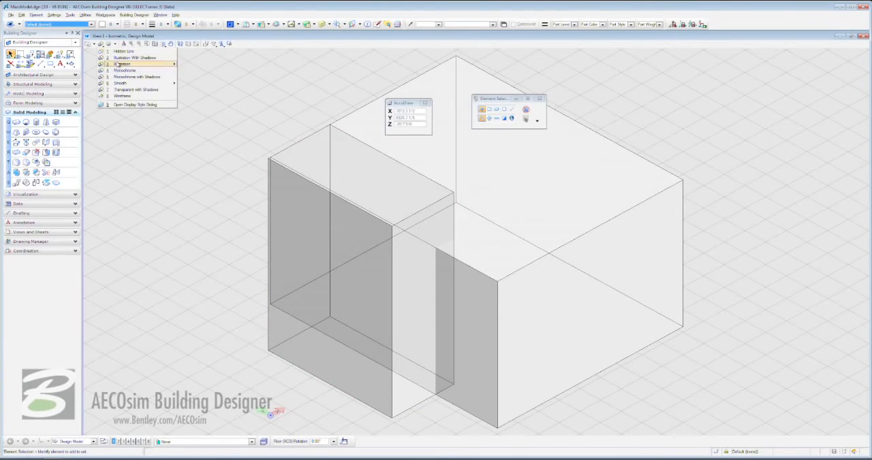
left_click(119, 64)
left_click(164, 45)
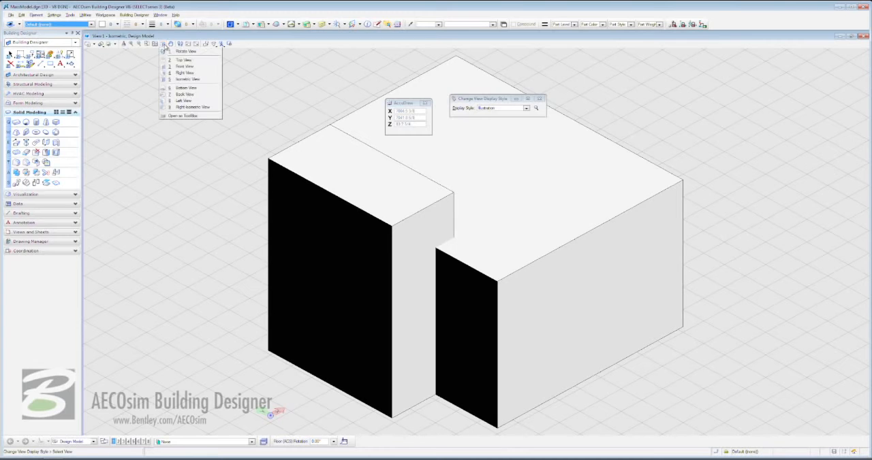
left_click(198, 108)
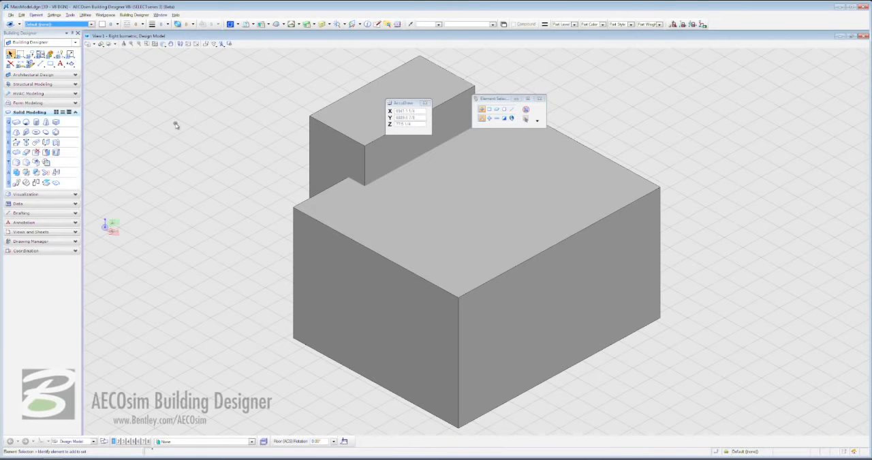
Start a cylinder solid centred on the first slab's base edge, offset 40 ft in Y from its nearest bottom corner.
left_click(36, 122)
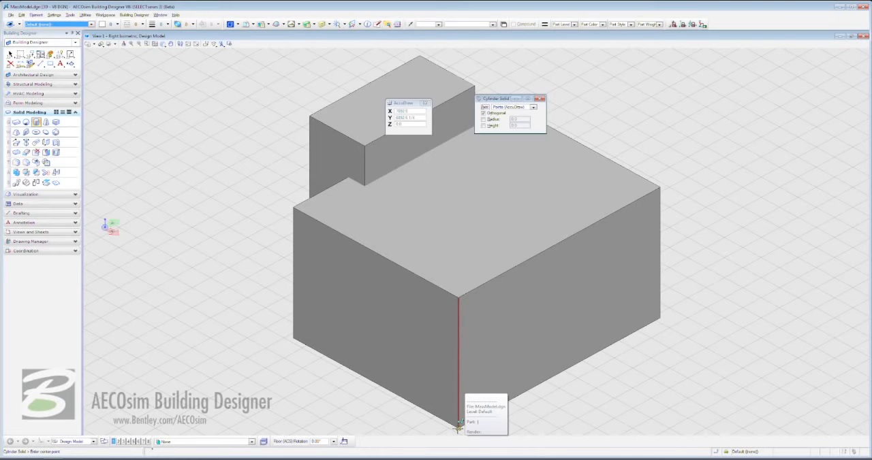
key("o")
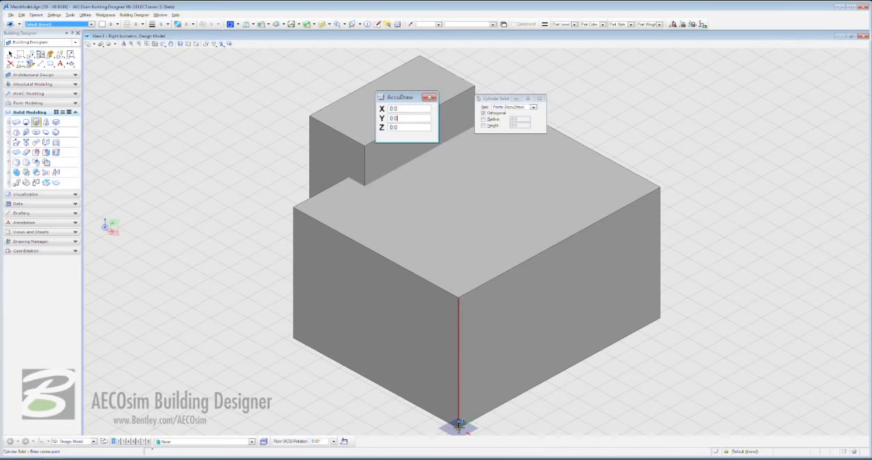
type("40")
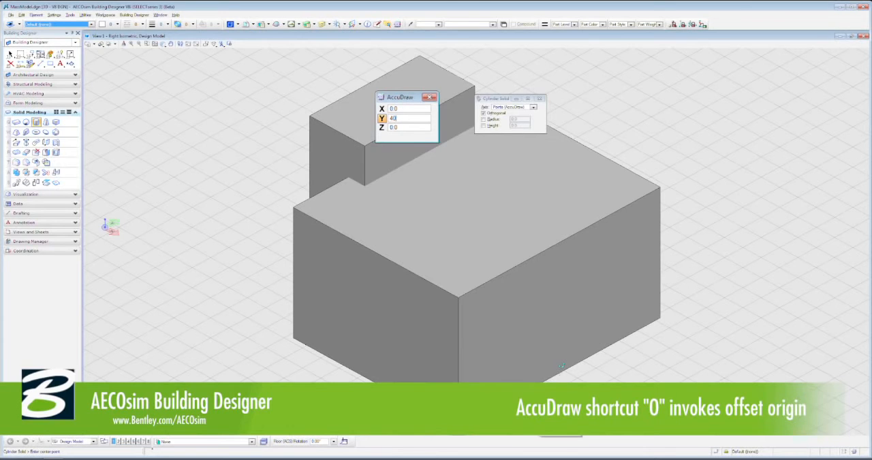
left_click(531, 388)
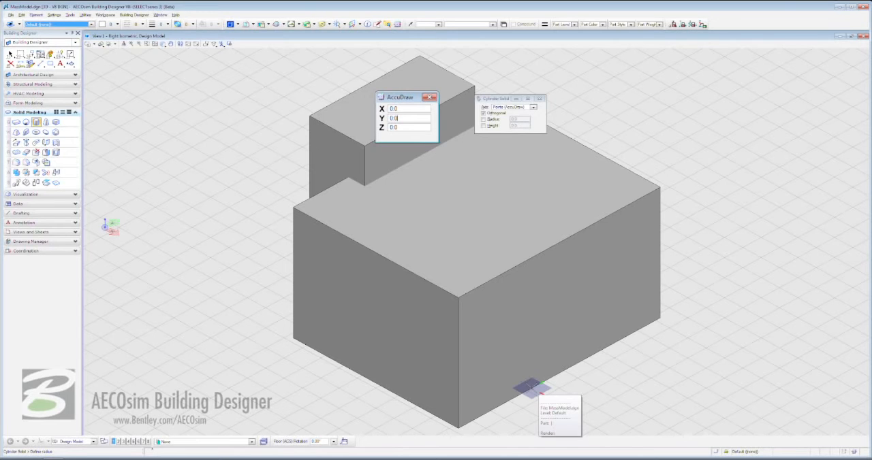
Size the cylinder solid with a 30 ft radius and a 50 ft height.
type("30")
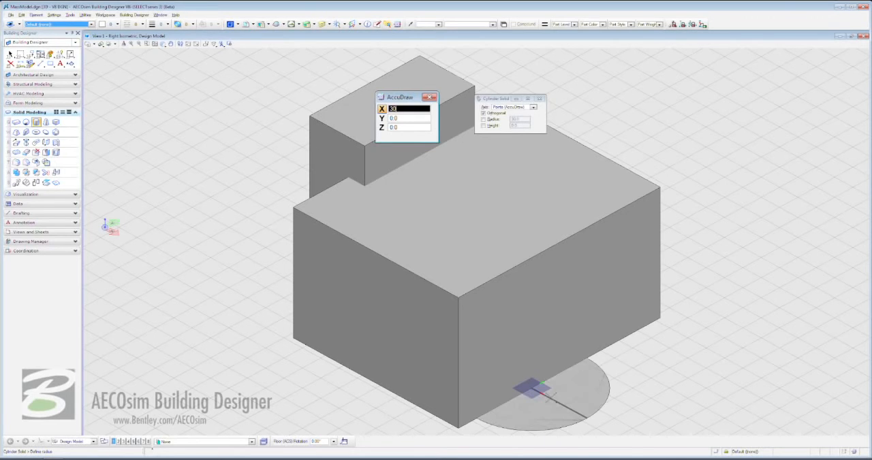
left_click(550, 397)
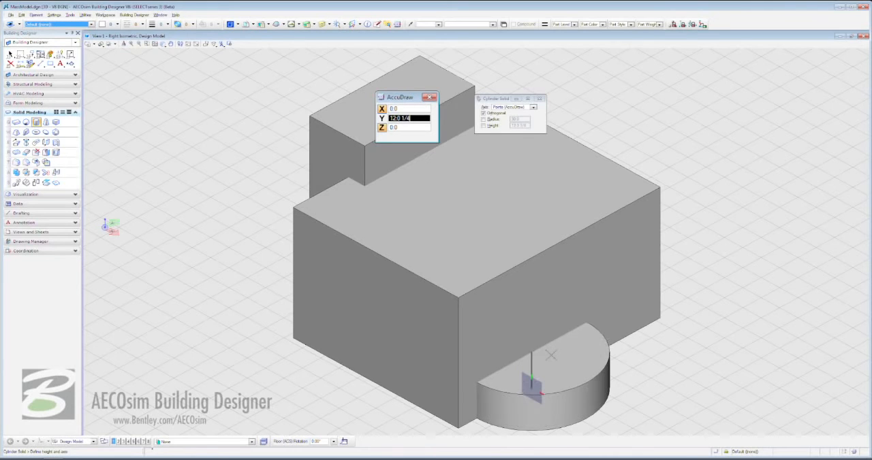
type("50")
left_click(551, 355)
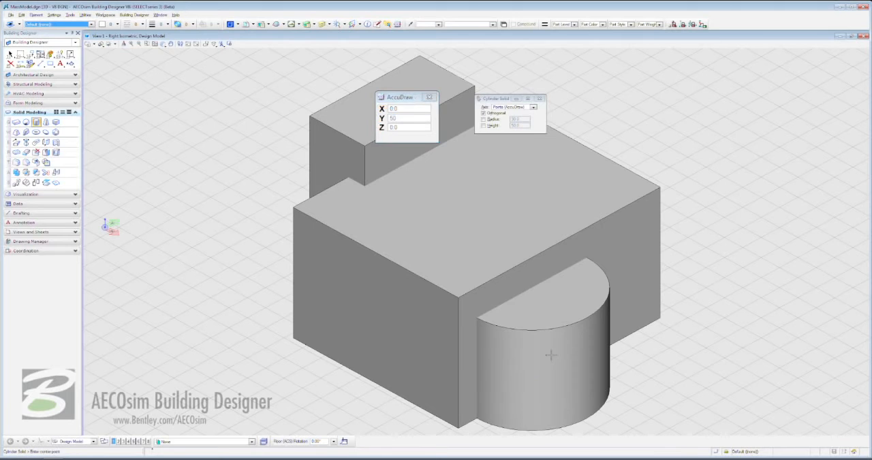
key("Escape")
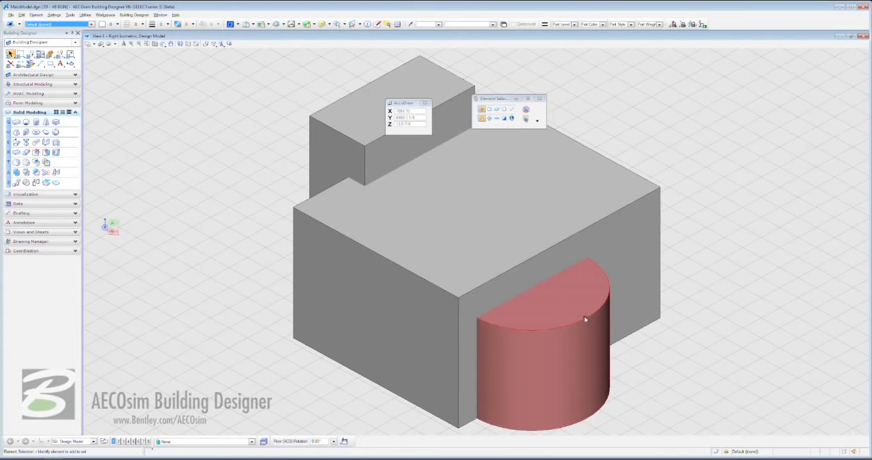
Unite the two slabs and the cylinder into one solid without keeping the originals.
left_click(348, 114)
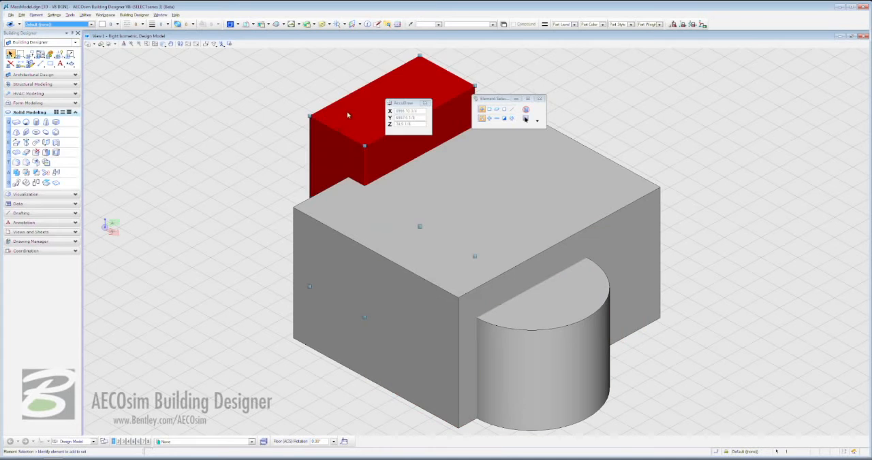
left_click(264, 135)
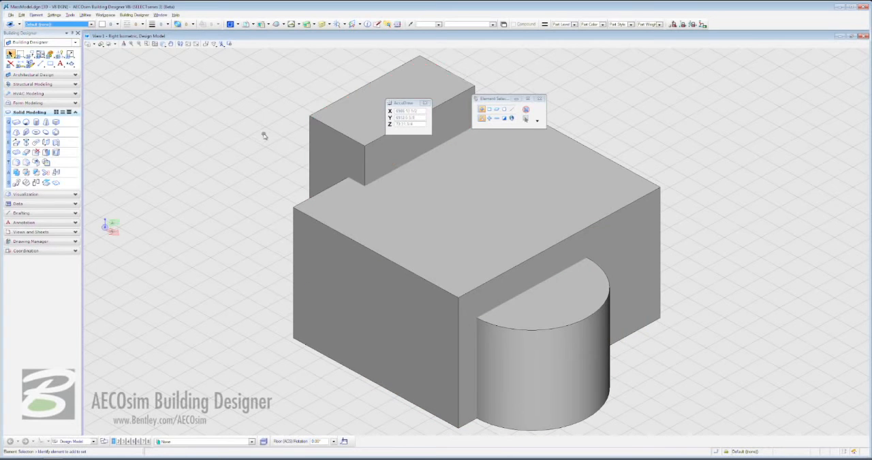
left_click_drag(419, 173, 785, 442)
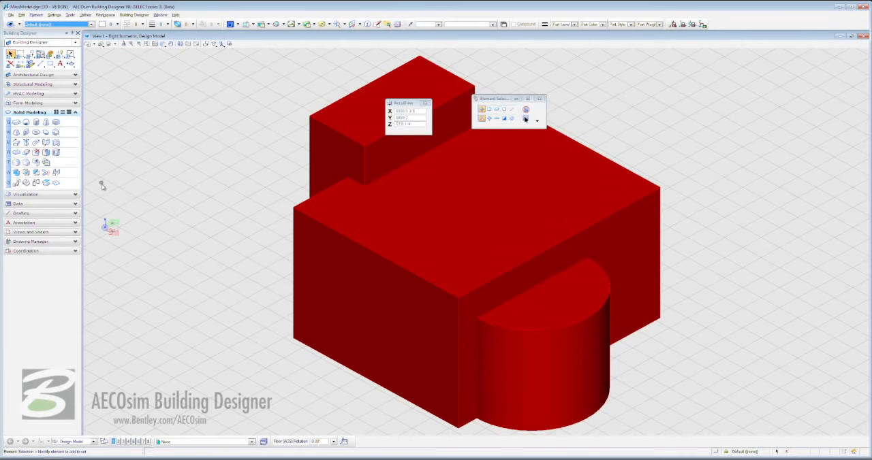
left_click(16, 173)
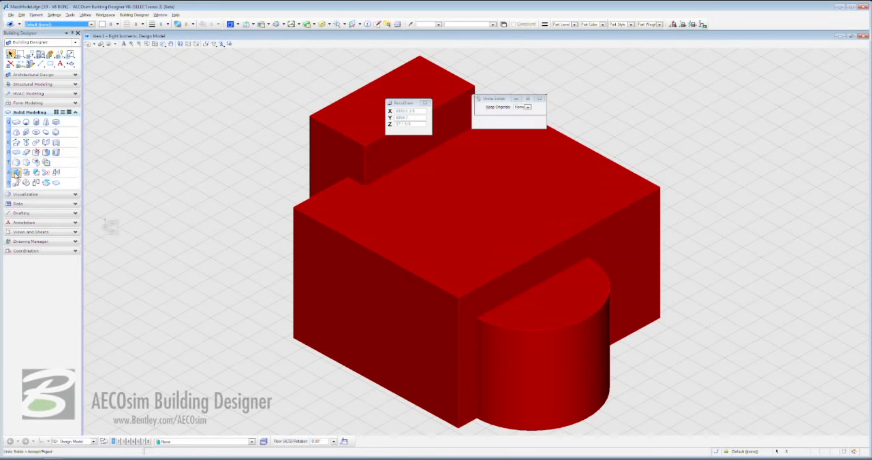
left_click(248, 178)
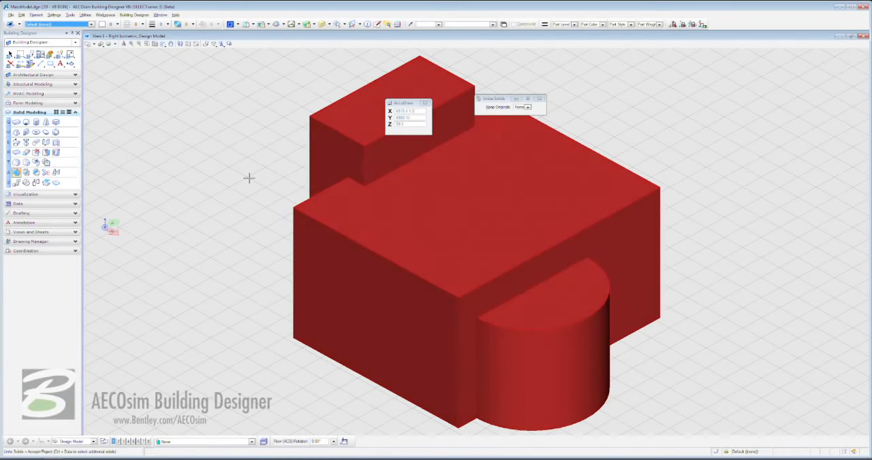
key("Escape")
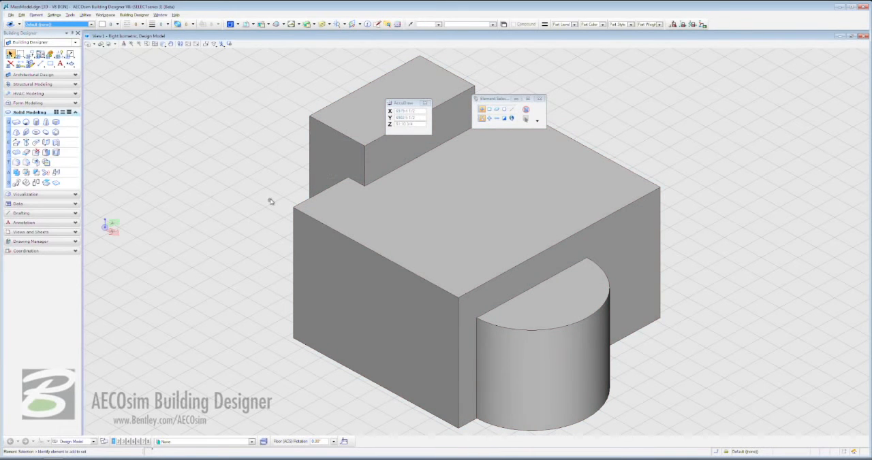
Draw a line on the solid's face adjoining the cylinder side, starting 30 ft along the top edge, running 49 ft down and across to the near vertical edge.
left_click(16, 153)
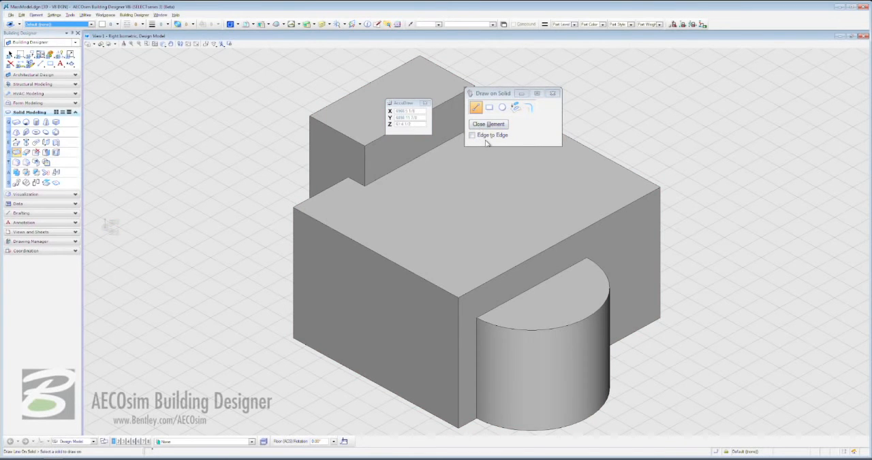
left_click(293, 206)
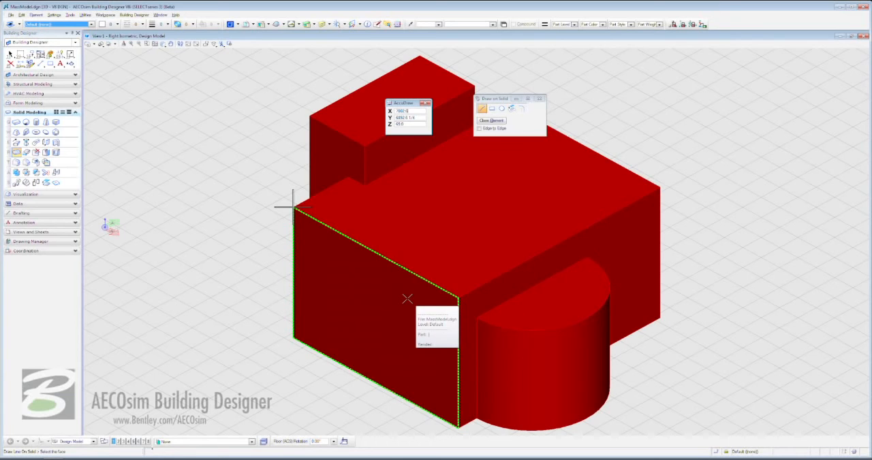
left_click(293, 206)
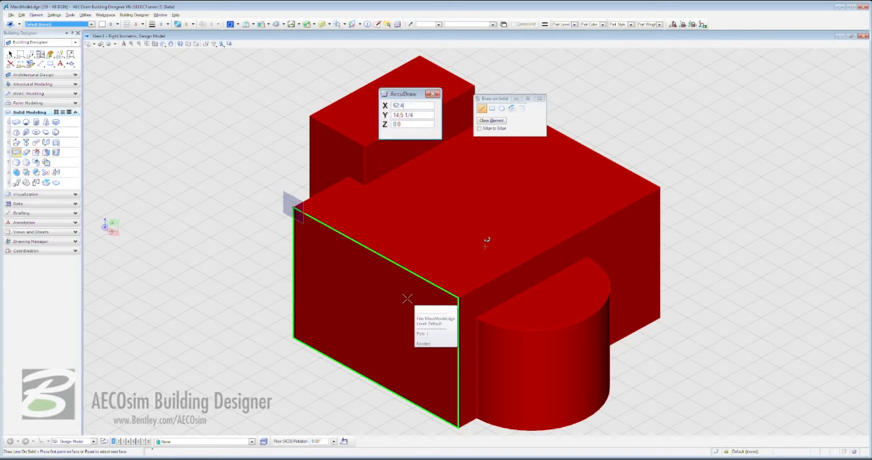
type("30")
left_click(378, 245)
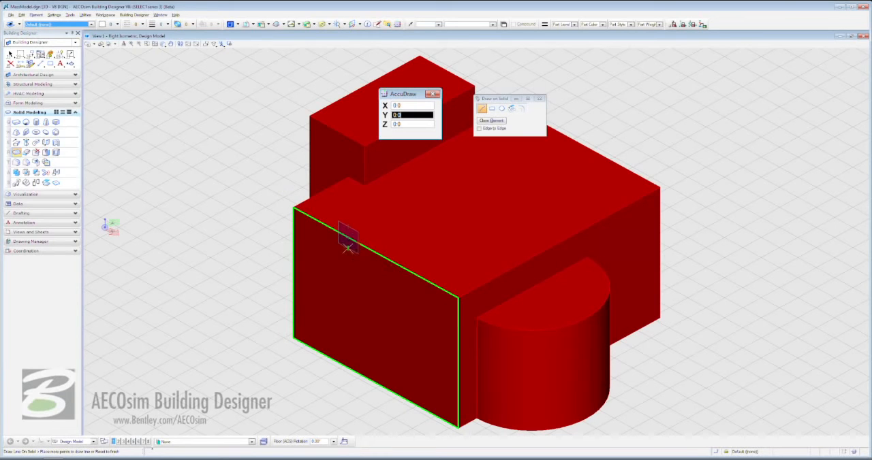
type("49")
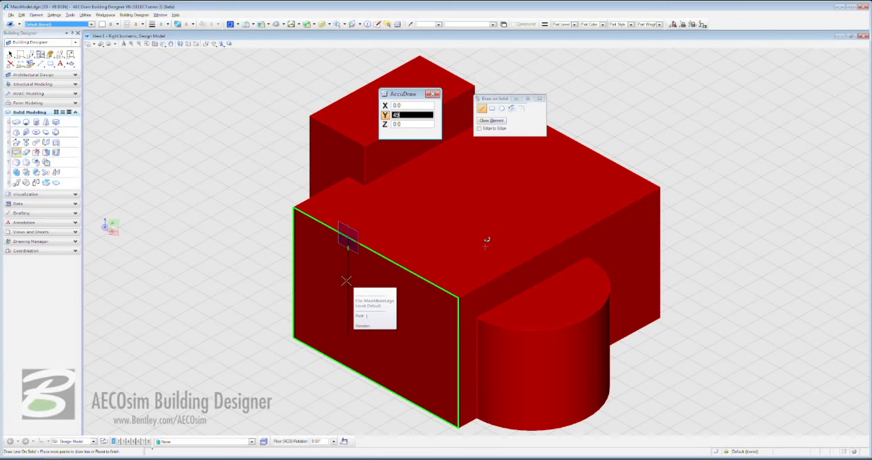
left_click(346, 280)
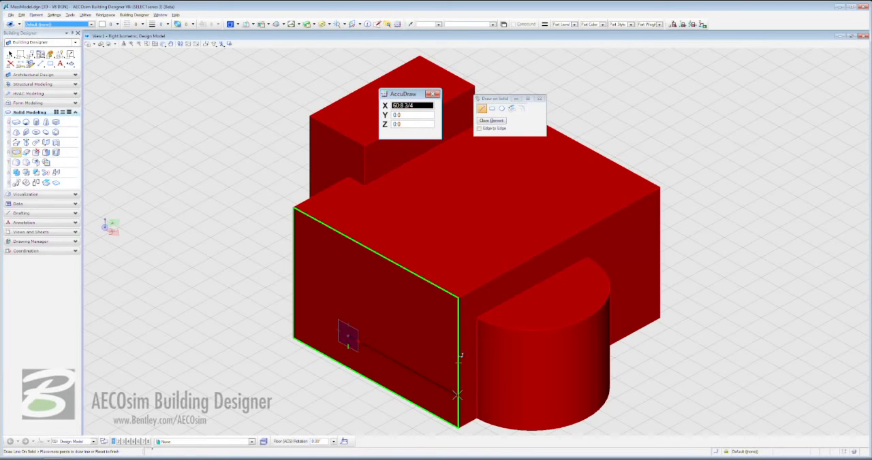
left_click(458, 395)
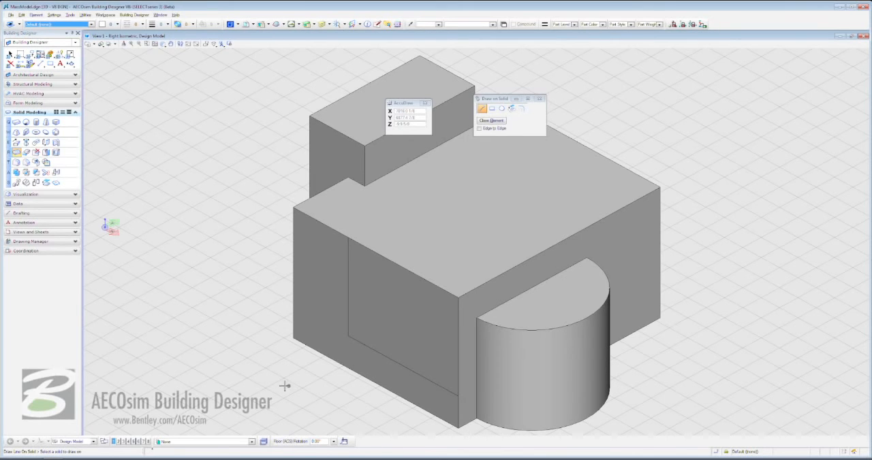
Push the newly outlined face 10 ft into the solid with Modify Solid Entity.
left_click(25, 153)
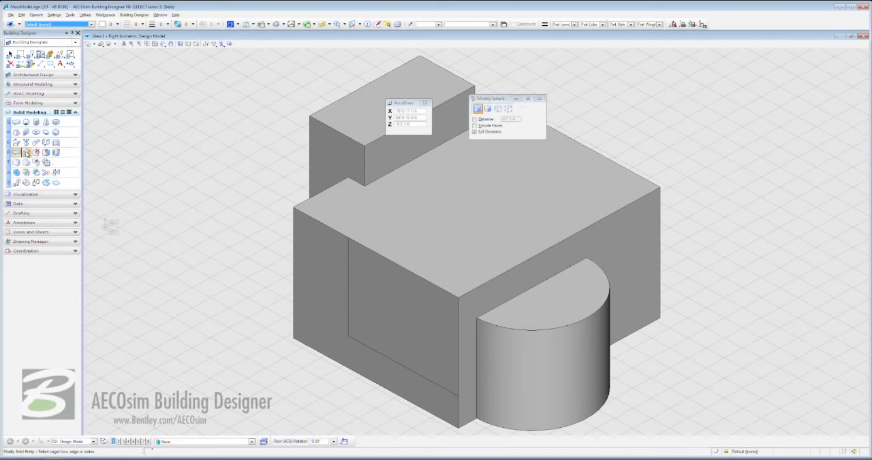
left_click(401, 307)
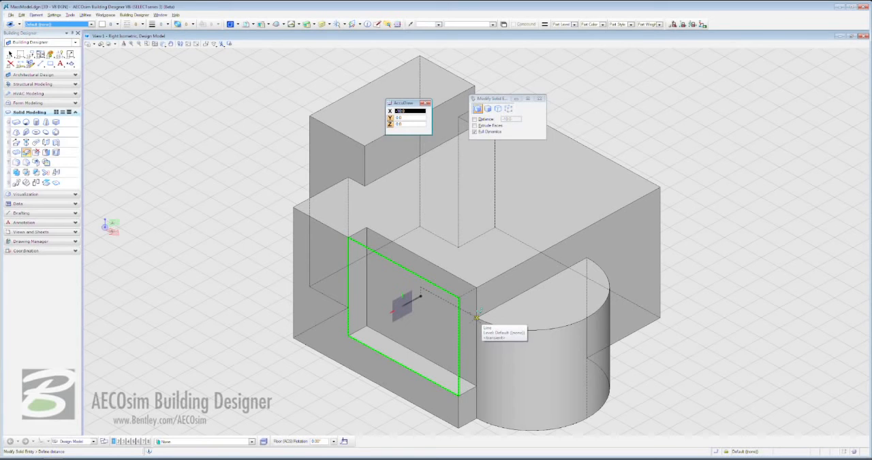
left_click(476, 317)
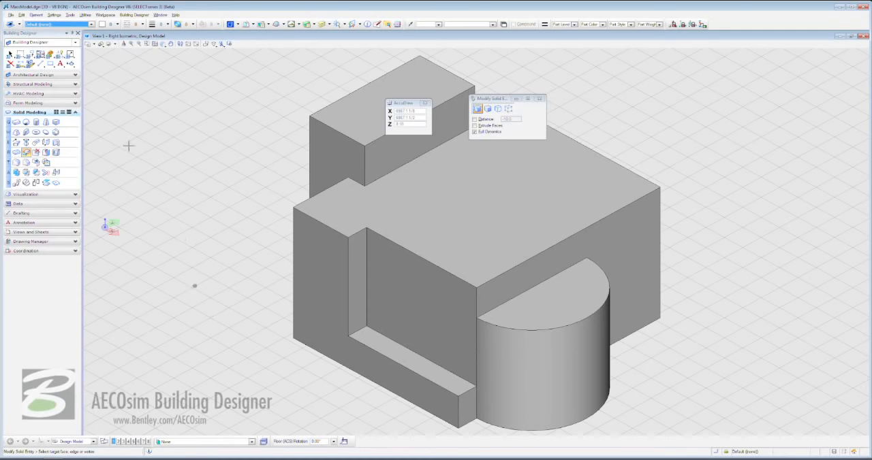
Draw a line on the recessed face, running 15 ft down from its top edge and across to the corner at the cylinder's top.
left_click(16, 153)
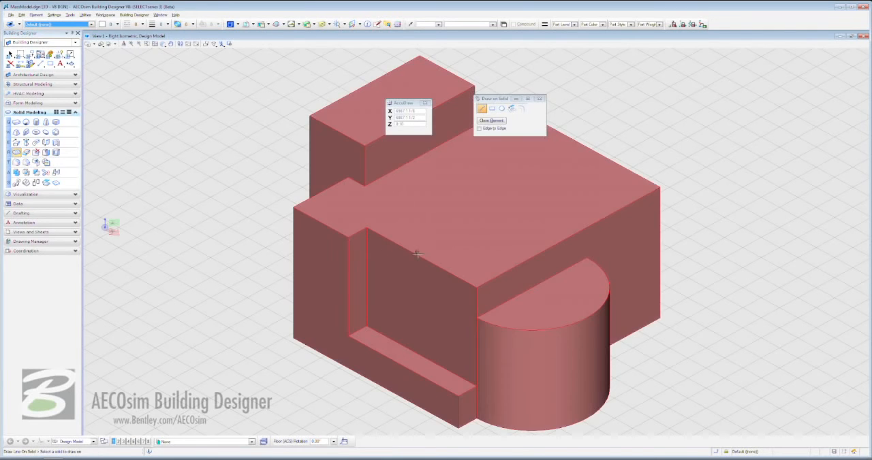
left_click(475, 287)
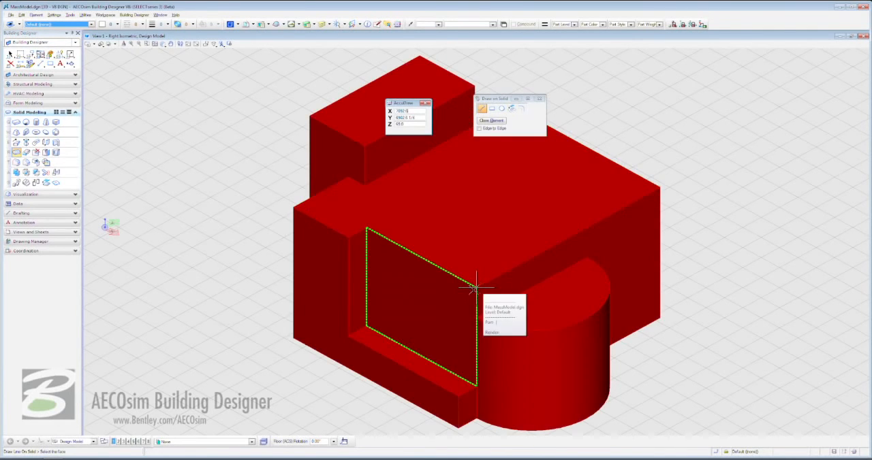
left_click(456, 312)
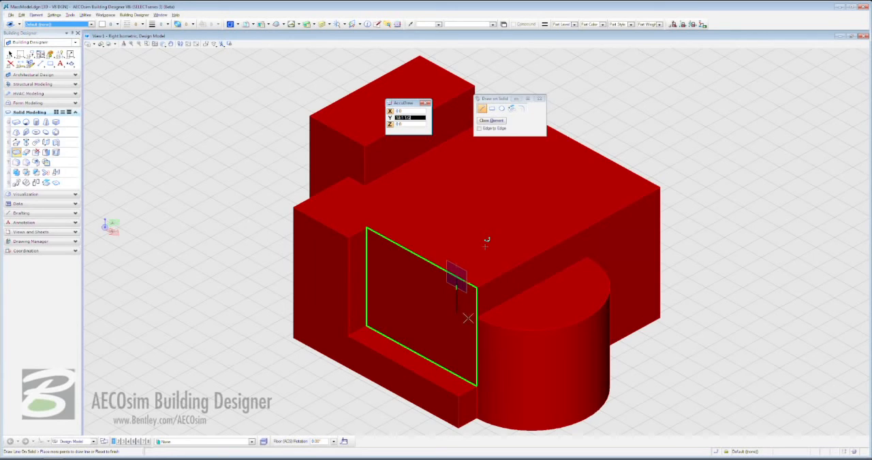
left_click(477, 318)
right_click(477, 319)
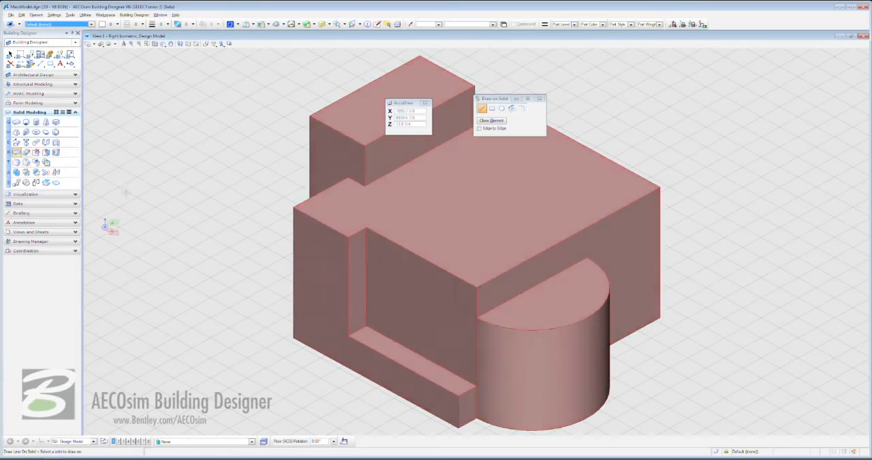
Push the outlined corner face through the full length of the solid with Modify Solid Entity to cut a step above the cylinder.
left_click(26, 152)
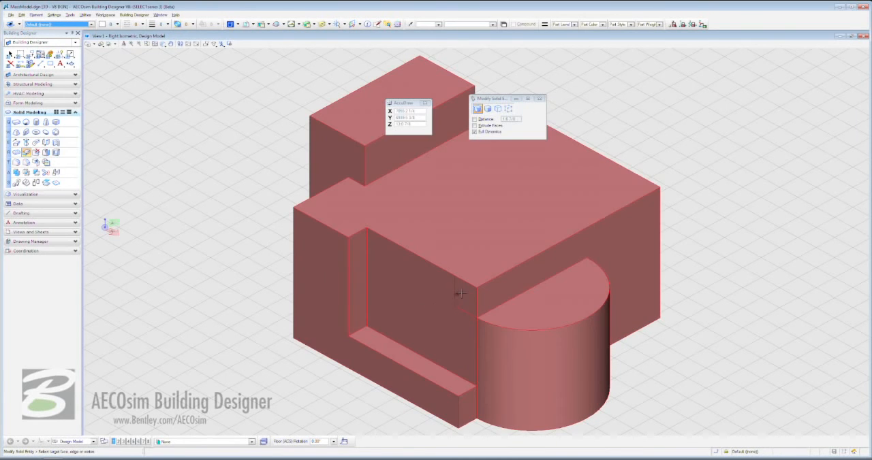
left_click(457, 293)
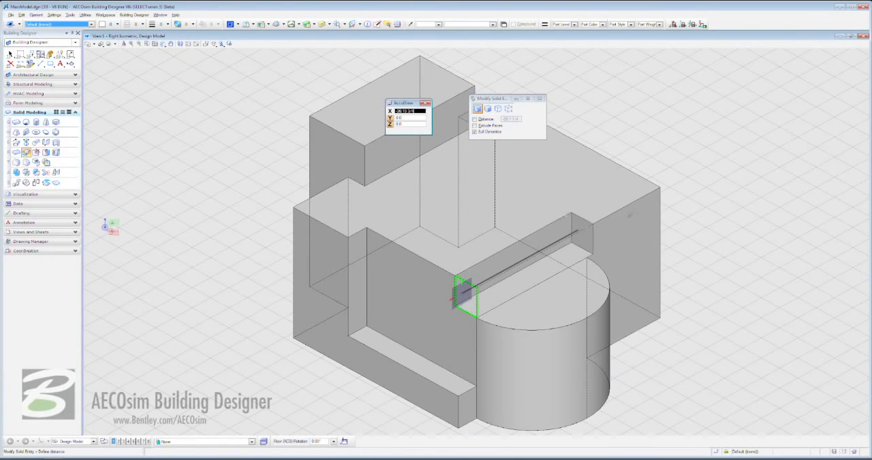
left_click(688, 181)
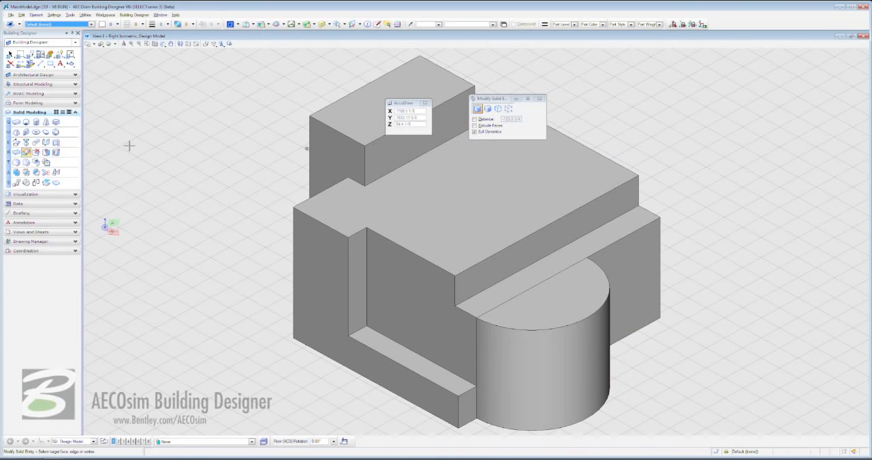
Draw a lengthwise line on the top face of the tall rear block, connecting the midpoints of its two short edges.
left_click(16, 153)
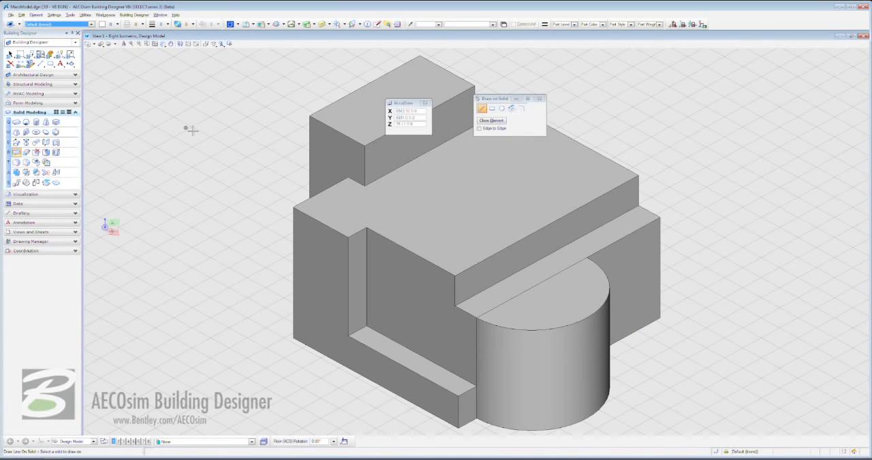
left_click_drag(408, 103, 299, 70)
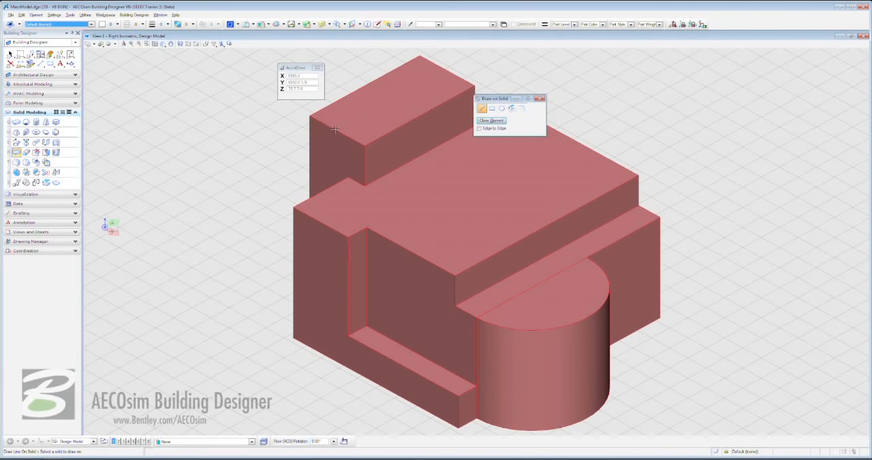
left_click(336, 130)
left_click(335, 131)
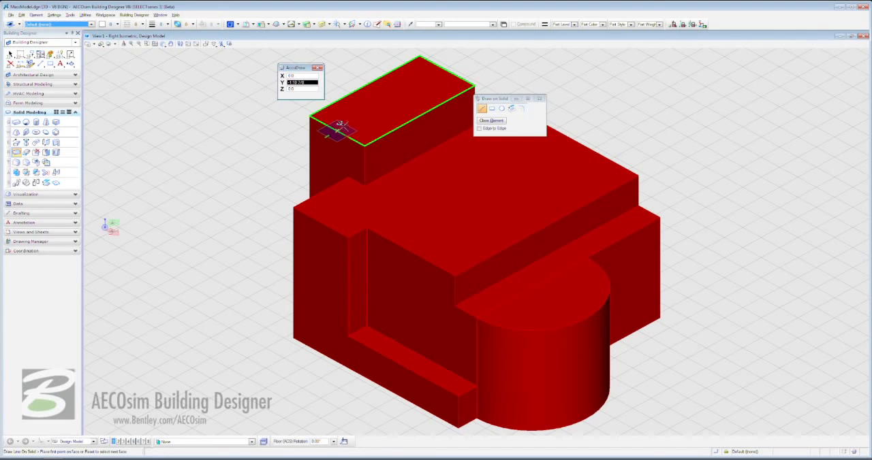
left_click(447, 66)
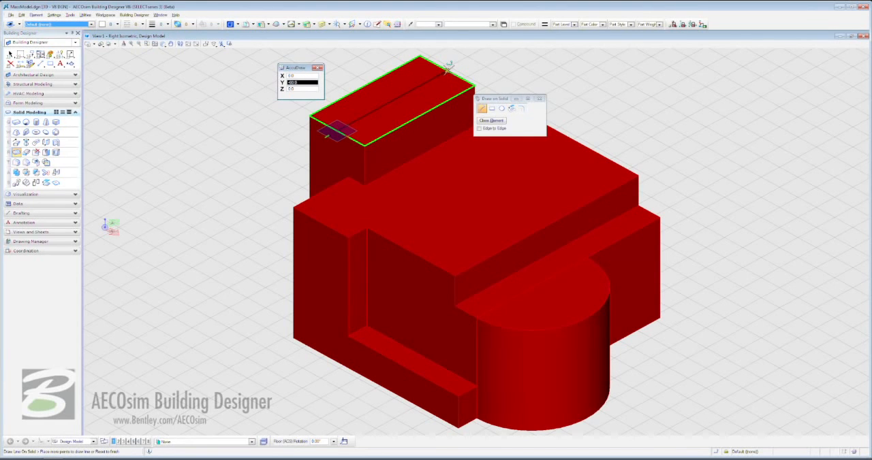
right_click(448, 66)
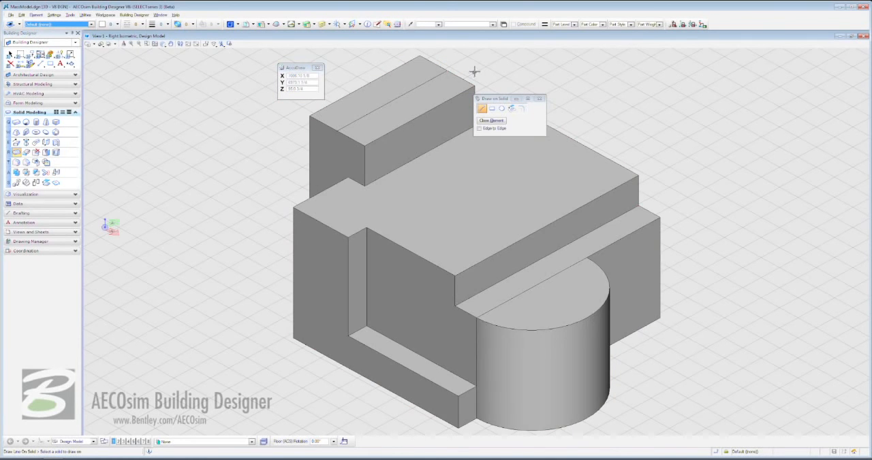
Raise the center line on the tall block about 11 ft with Modify Solid Entity to form a gable roof.
left_click(25, 152)
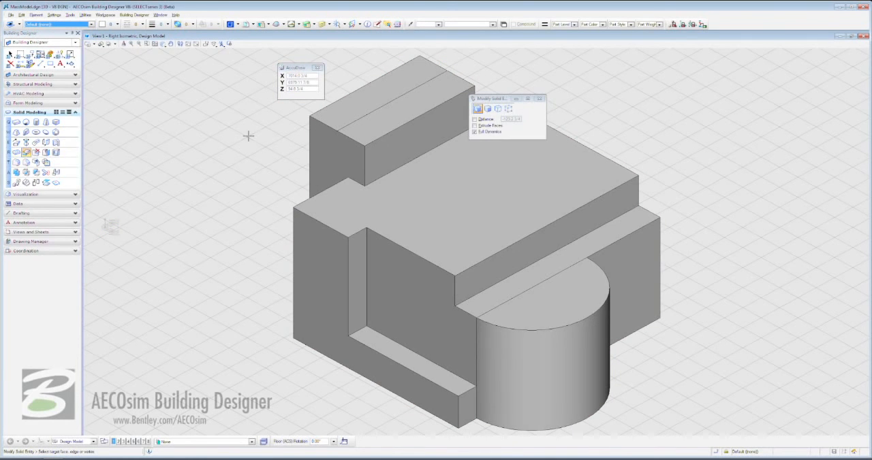
left_click(388, 102)
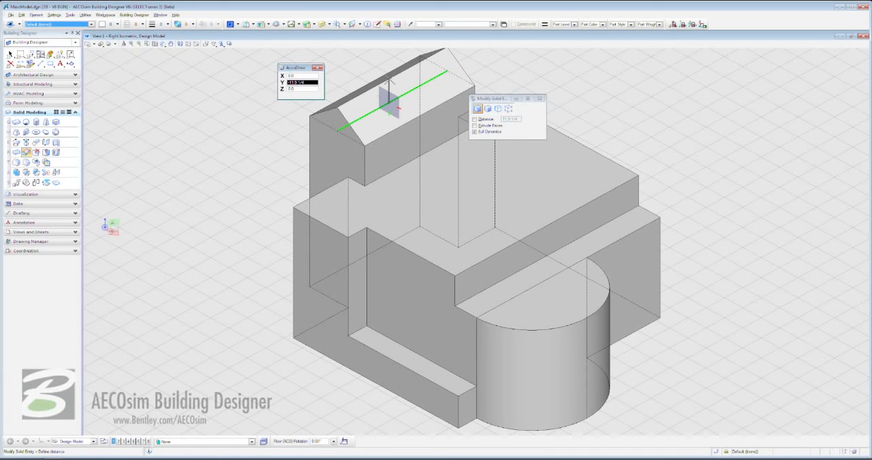
left_click(390, 101)
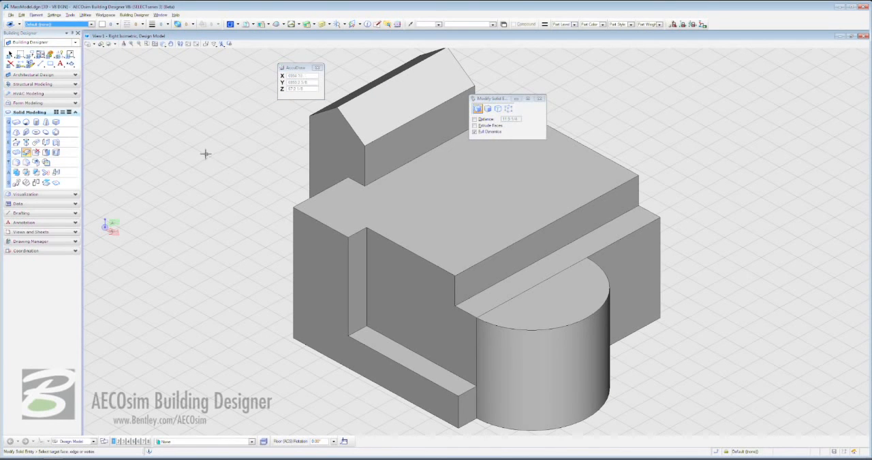
Move the near end of the roof ridge 10 ft inward along the ridge to slope that gable.
left_click(336, 107)
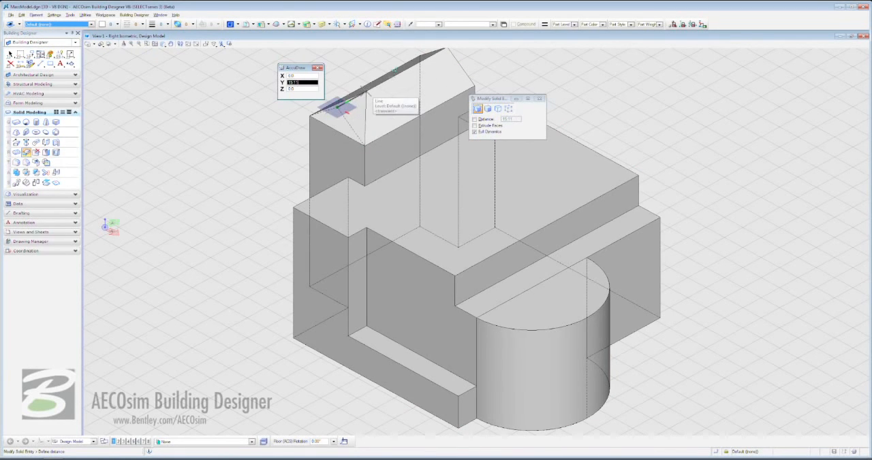
type("10")
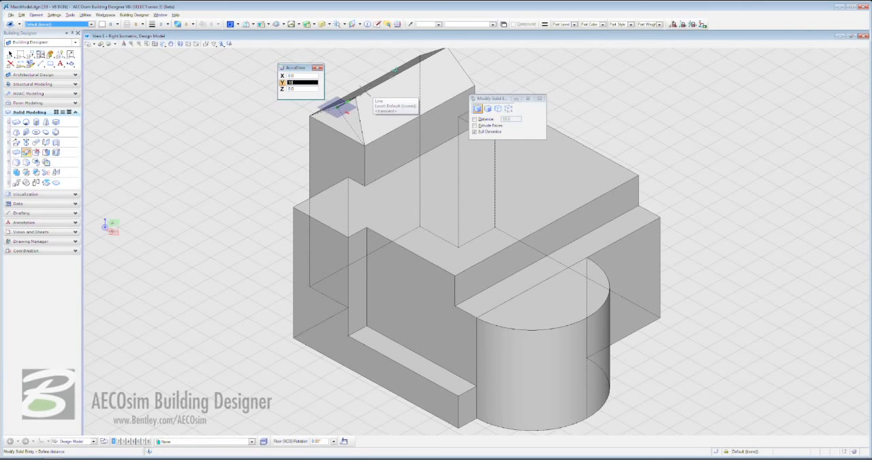
left_click(364, 91)
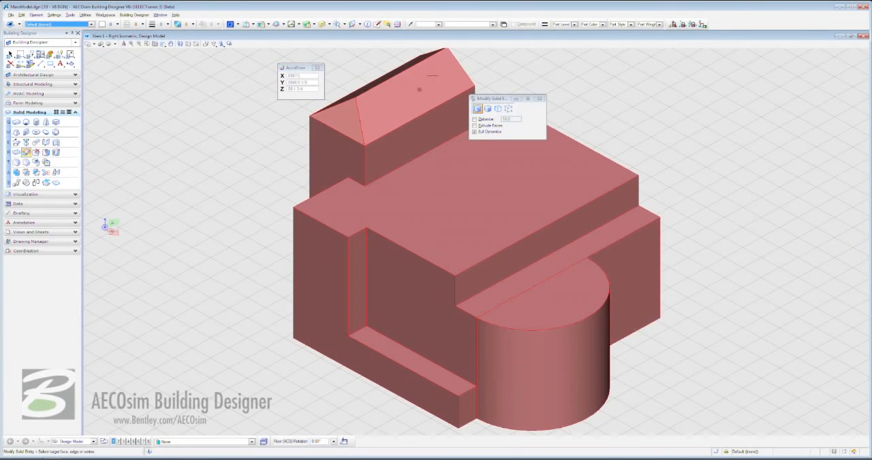
Move the far end of the roof ridge 10 ft inward to form a matching hip.
left_click(171, 43)
left_click_drag(338, 86, 318, 119)
right_click(415, 116)
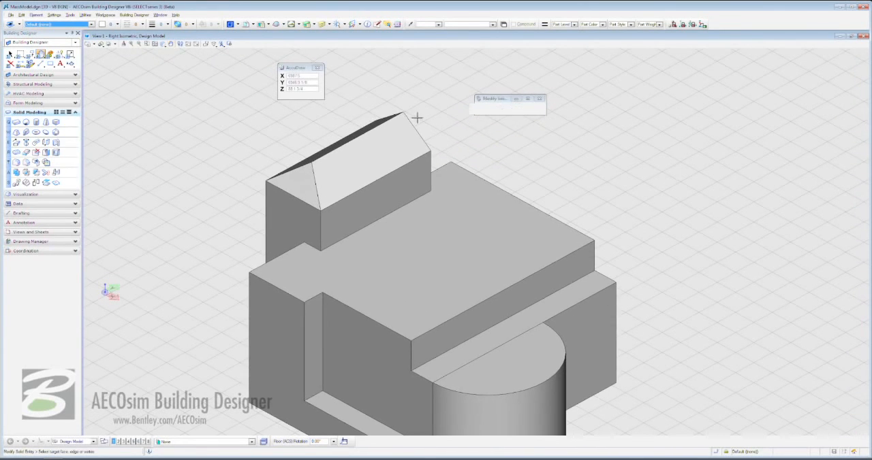
left_click(402, 110)
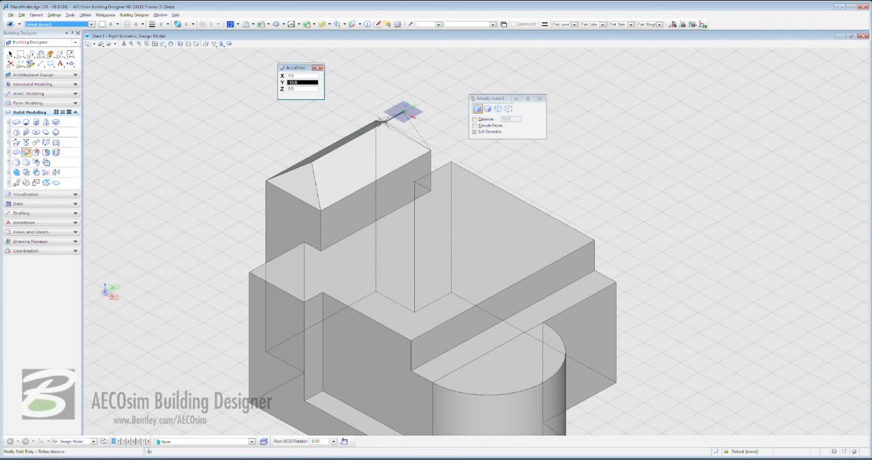
type("10")
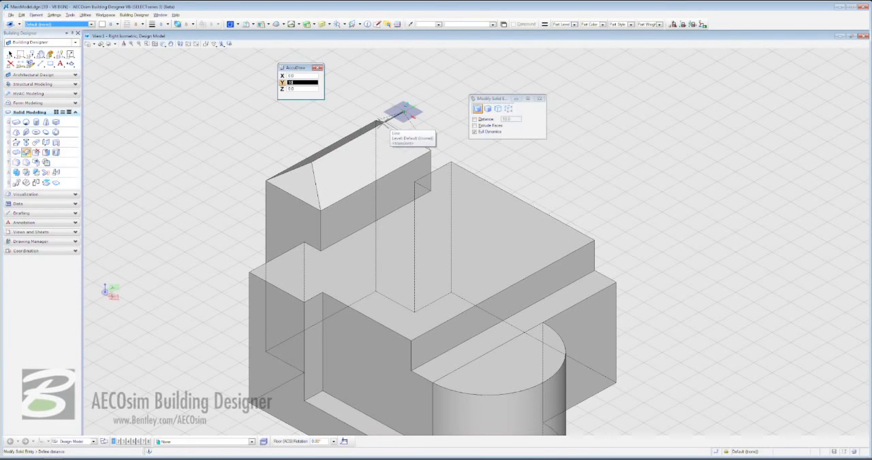
left_click(381, 123)
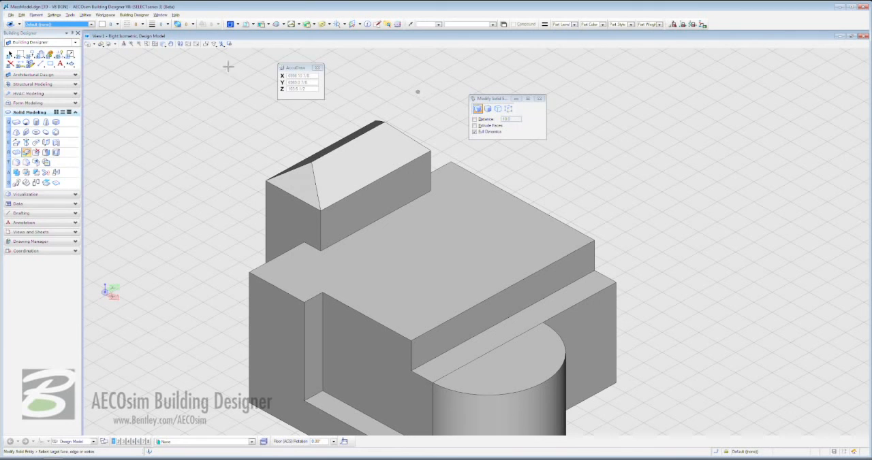
Draw a rectangle on the L-shaped front face, with corners offset 2 ft both ways from its upper outer corner and its inner notch corner.
left_click(154, 44)
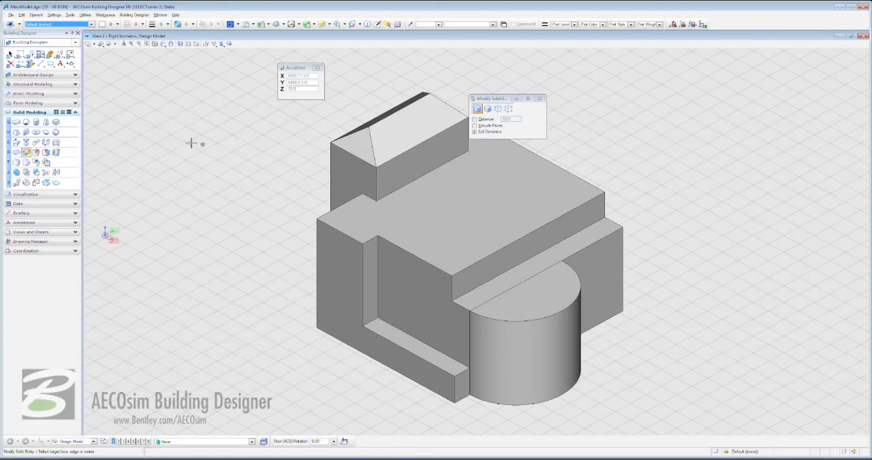
left_click(16, 152)
left_click(491, 109)
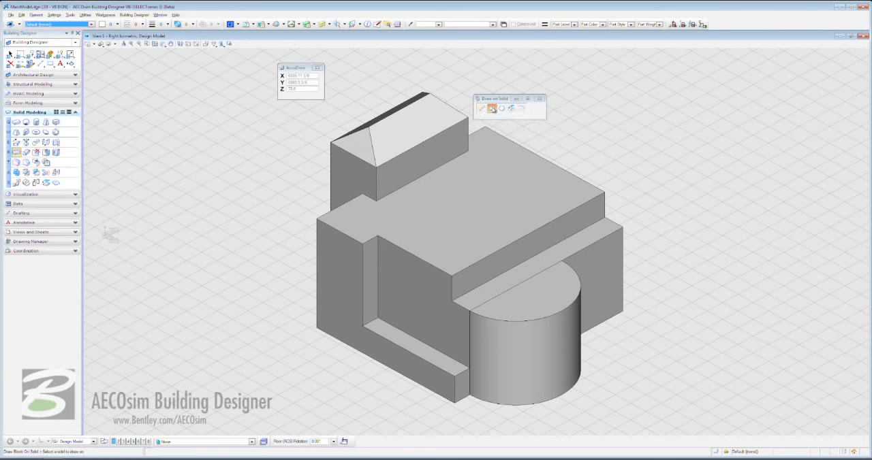
left_click(492, 109)
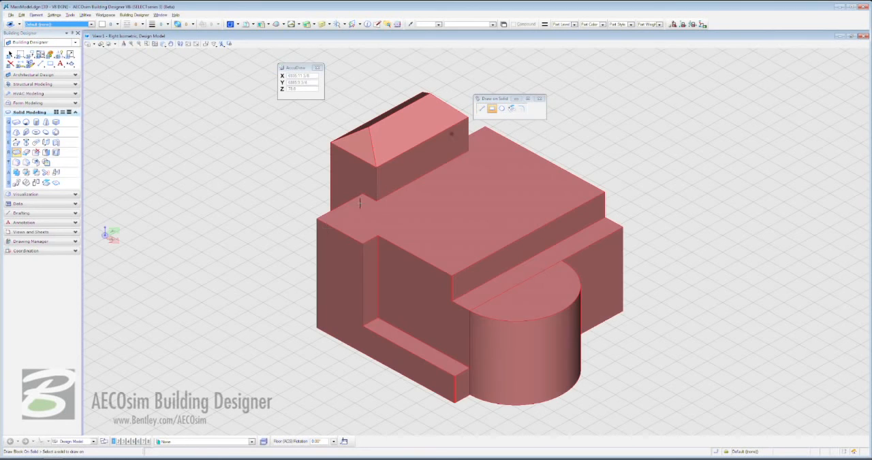
left_click(315, 218)
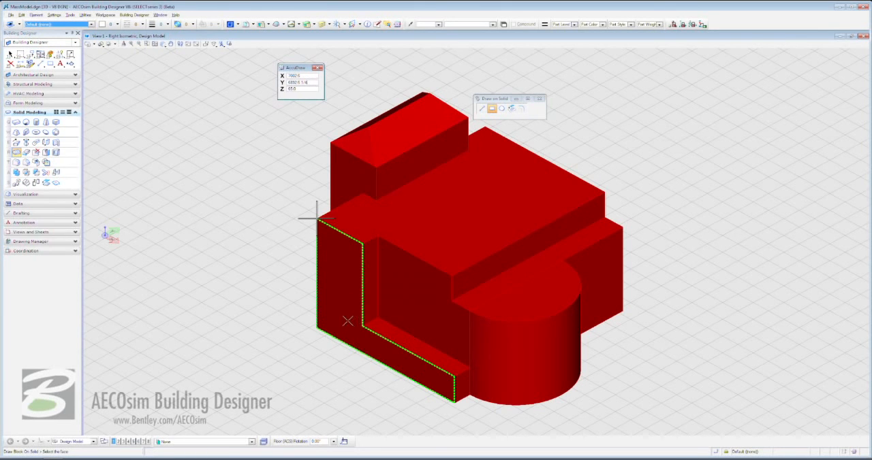
left_click(317, 218)
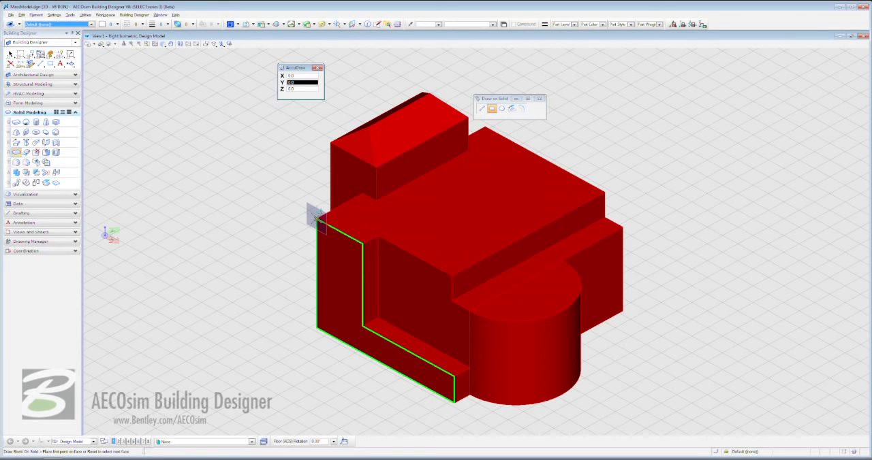
type("2")
key("Tab")
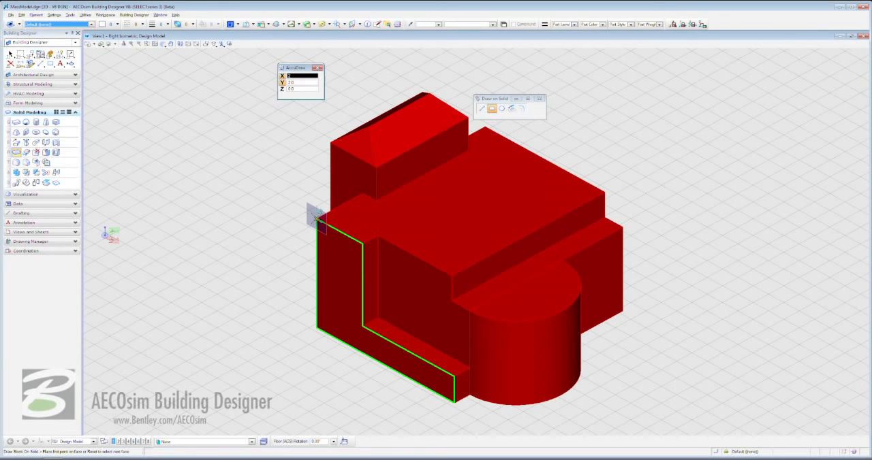
left_click(317, 218)
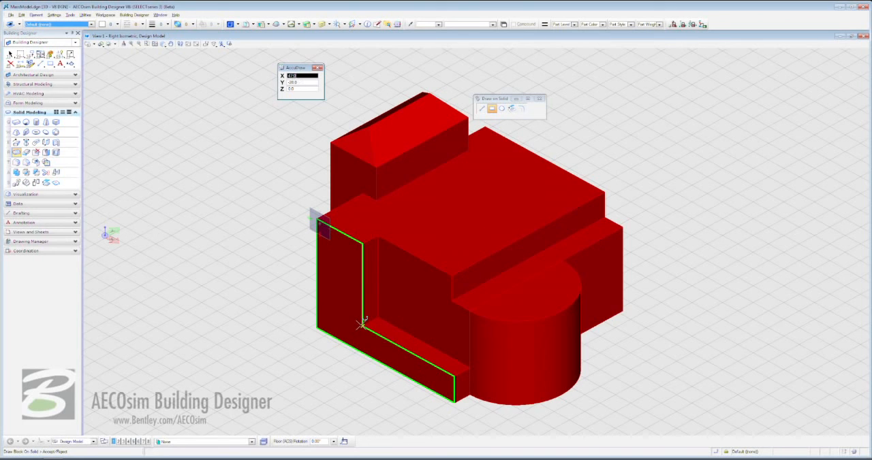
left_click(362, 324)
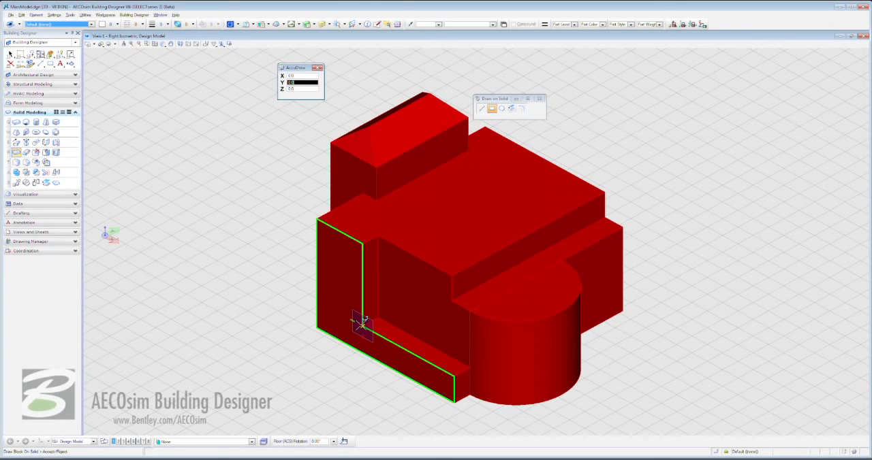
key("Tab")
key("Tab")
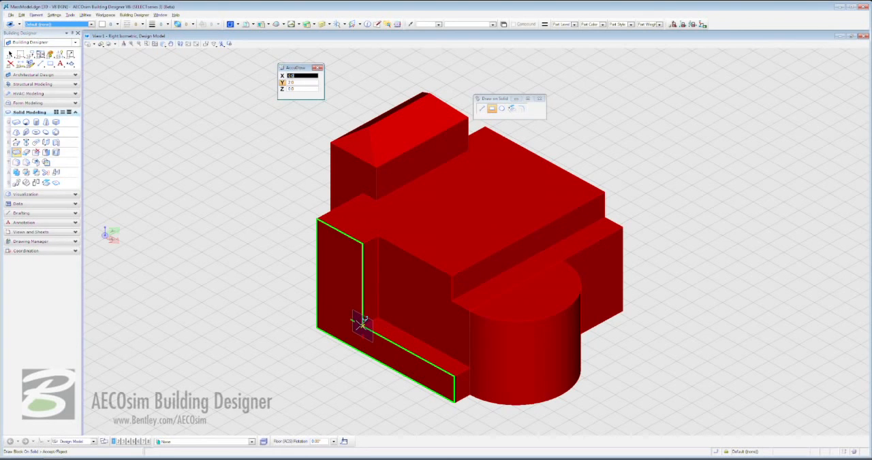
left_click(476, 240)
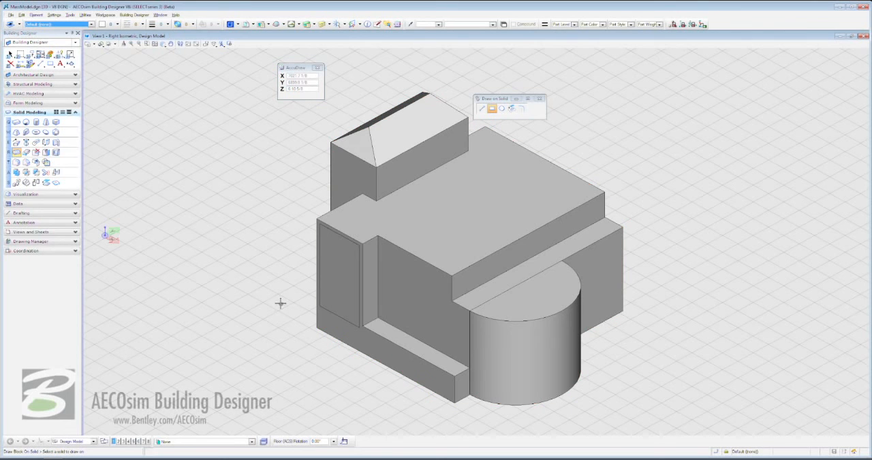
Push the rectangular face 2 ft into the solid with Modify Solid Entity.
left_click(26, 154)
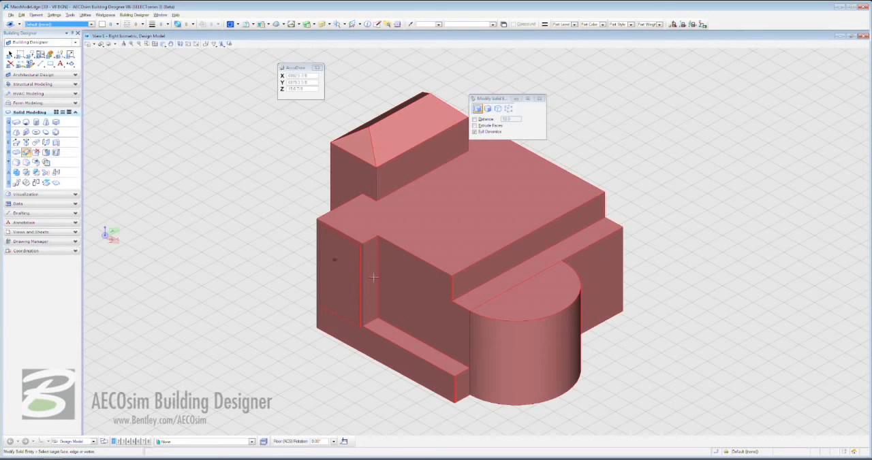
left_click(343, 278)
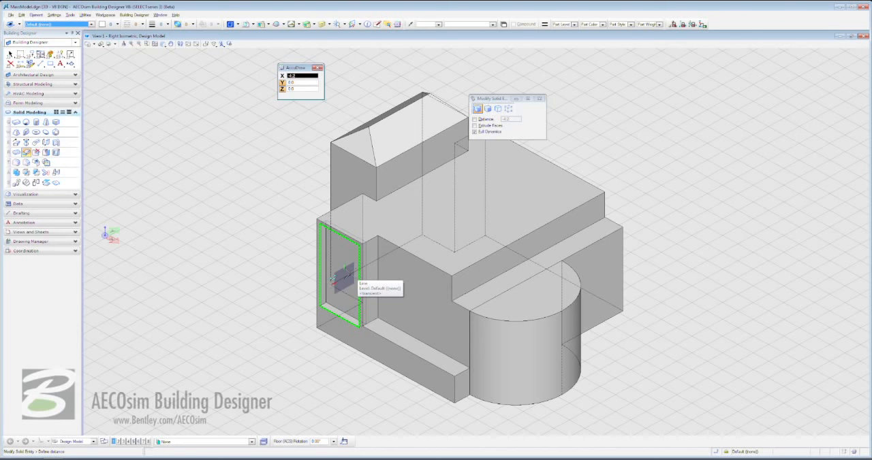
type("2")
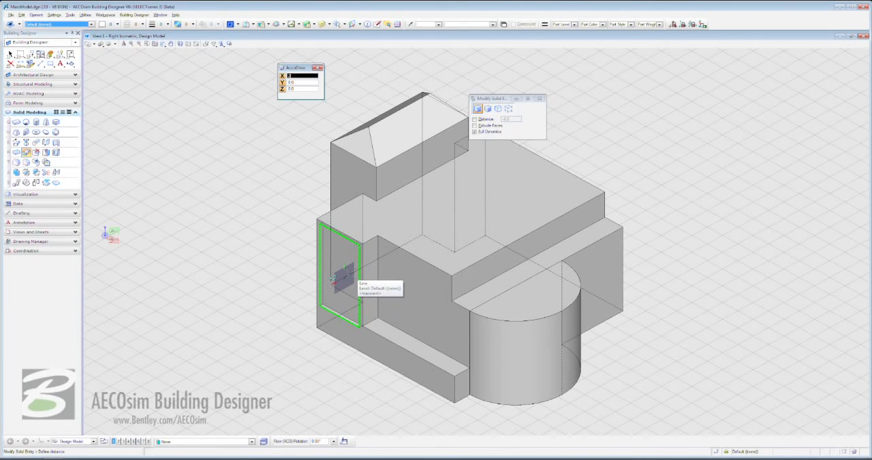
left_click(343, 276)
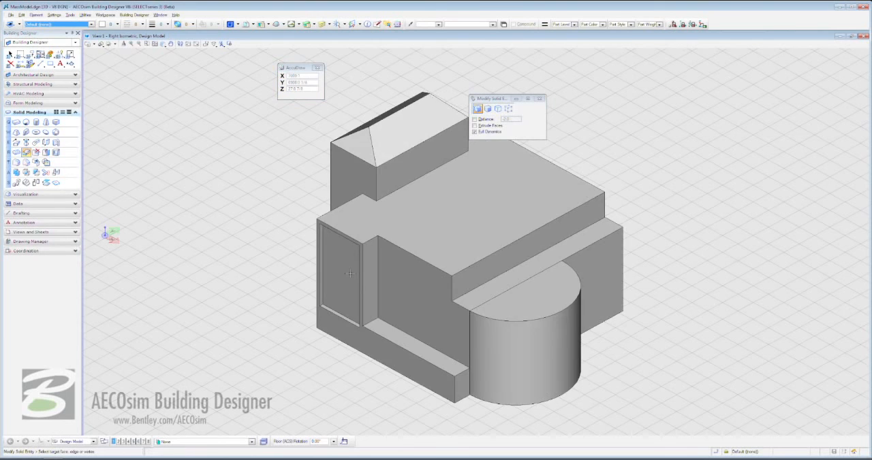